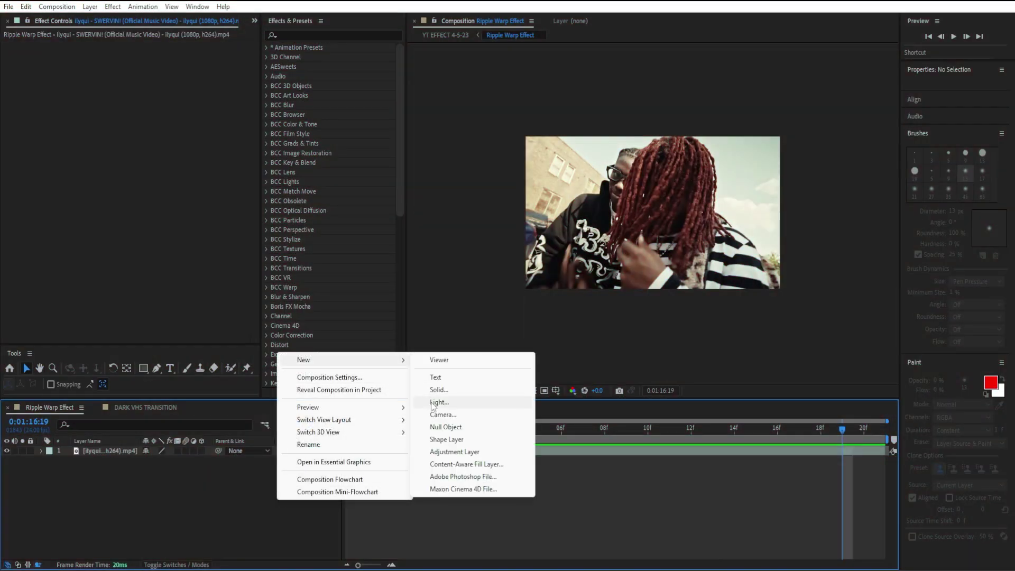
Create a new adjustment layer and apply the Noise effect to it.
click(451, 453)
click(381, 35)
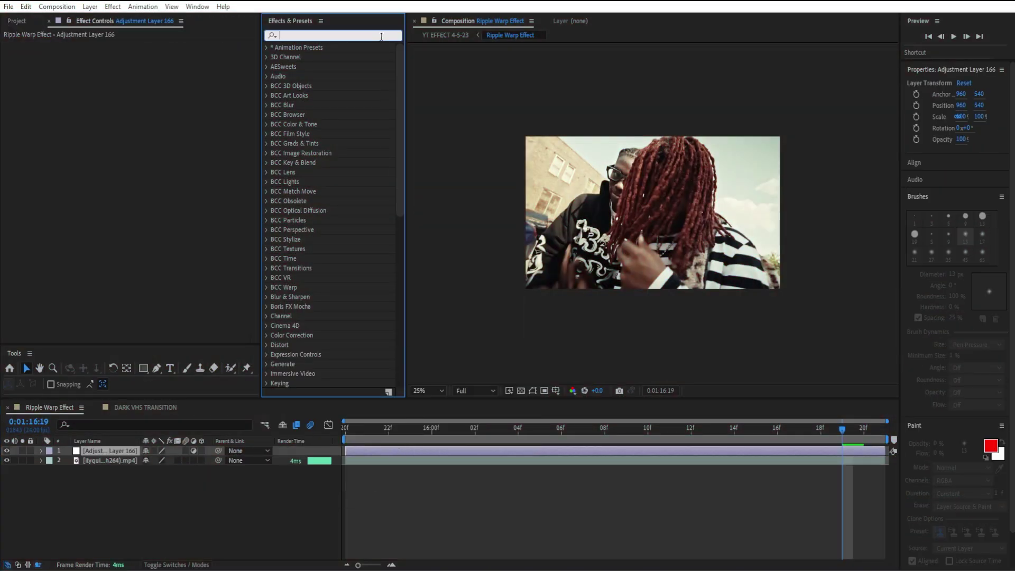
text(noise)
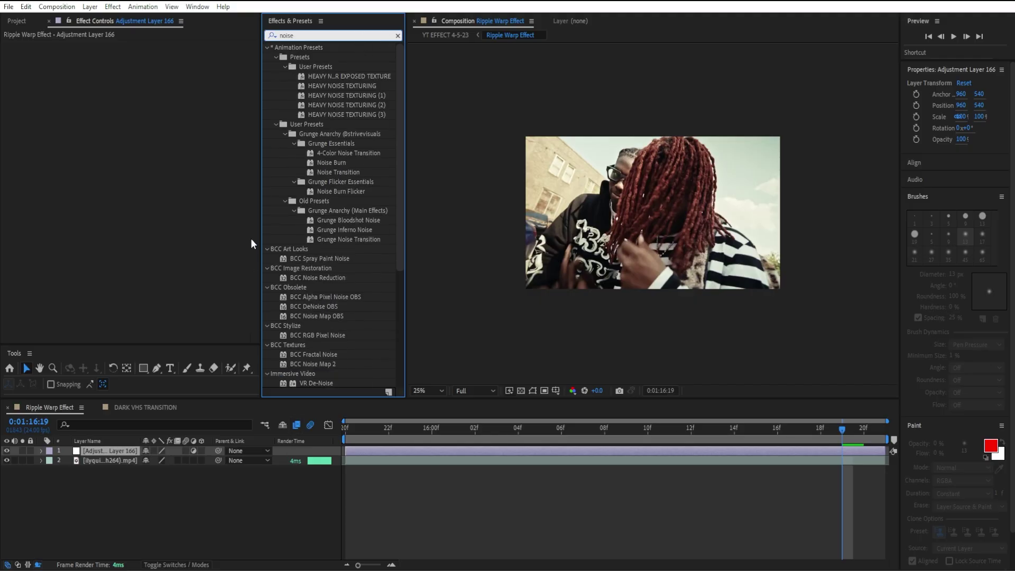
scroll(288, 253, down, 6)
drag(313, 245, 96, 132)
Make the noise monochrome by turning off Use Color Noise, with Amount of Noise at 50%.
click(145, 65)
click(145, 54)
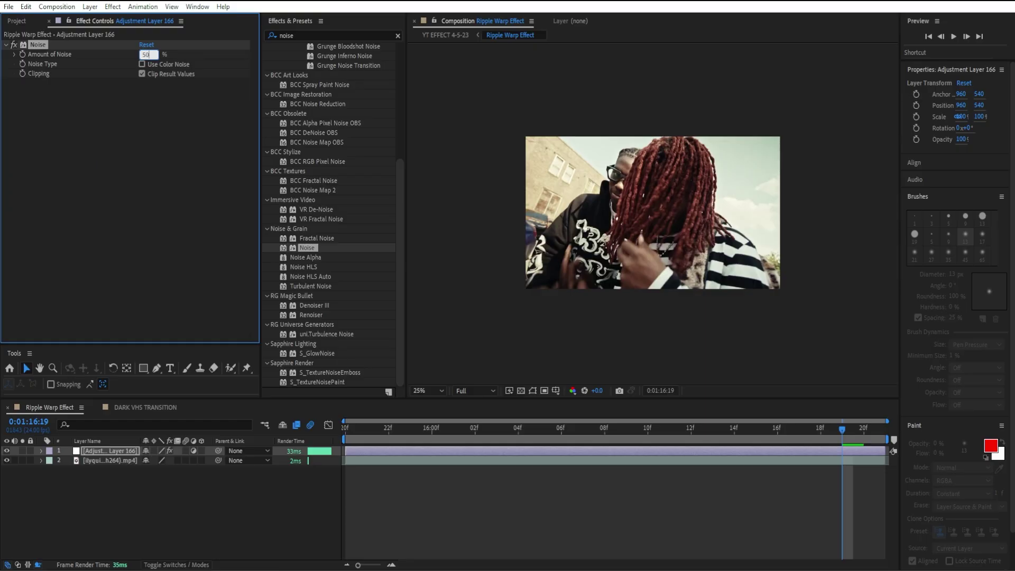
text(50)
key(Return)
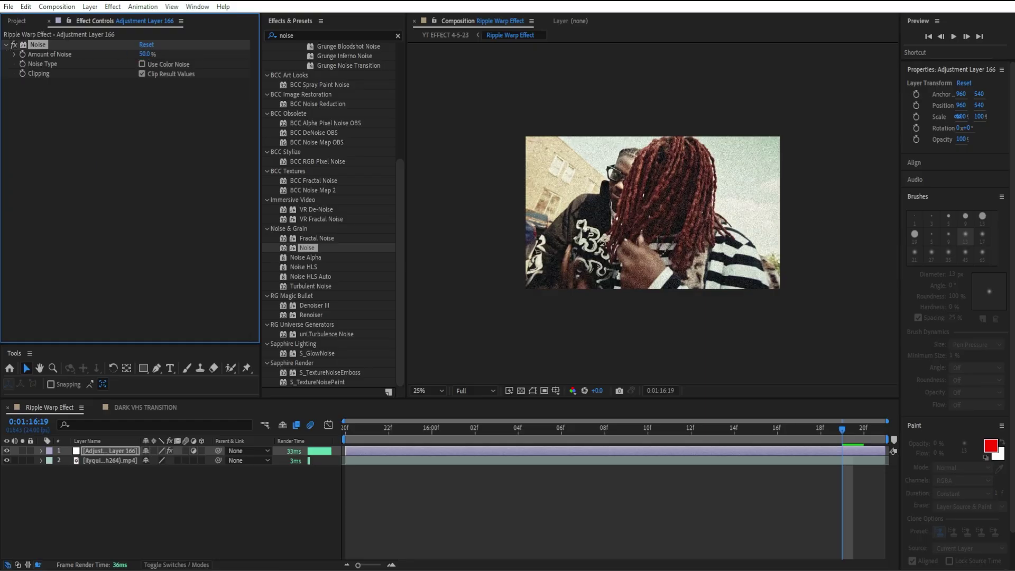
click(7, 45)
Apply Sapphire's S_WarpBubble effect to the adjustment layer.
click(47, 96)
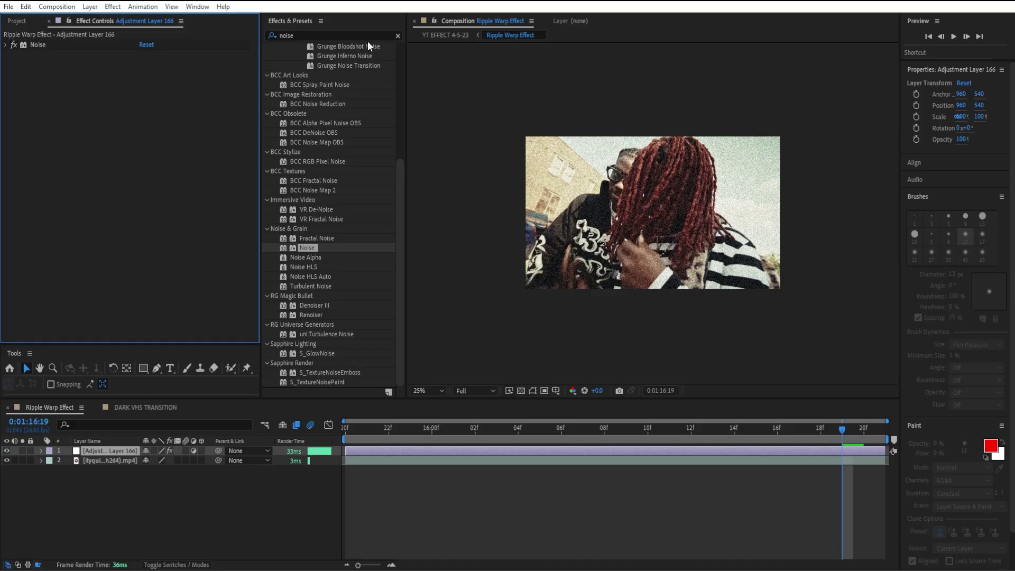
click(398, 35)
text(s_)
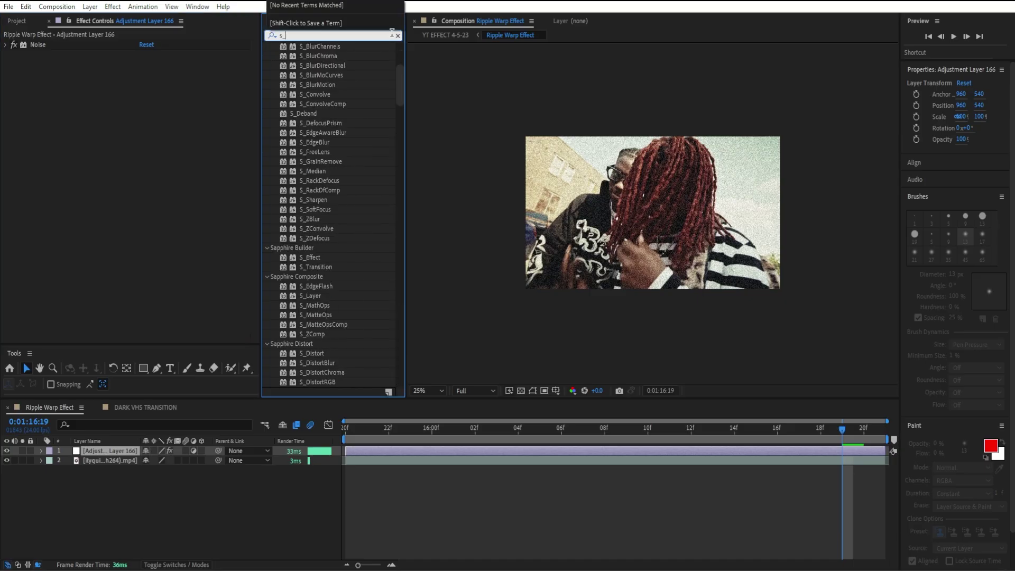
text(warp)
drag(319, 57, 162, 135)
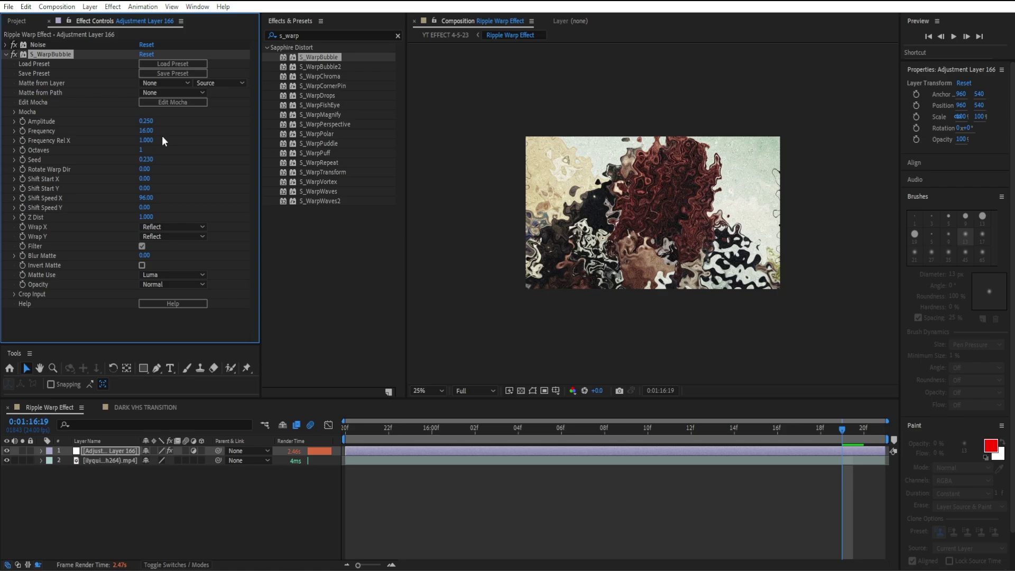
At the start of the clip, set S_WarpBubble's Amplitude to 1.68.
drag(391, 433, 343, 436)
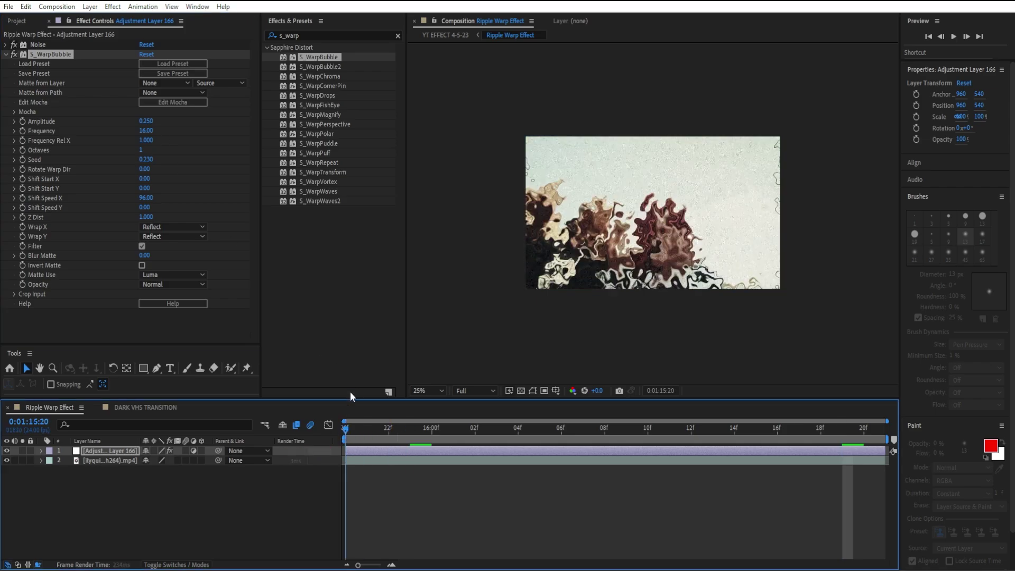
click(148, 121)
text(1/)
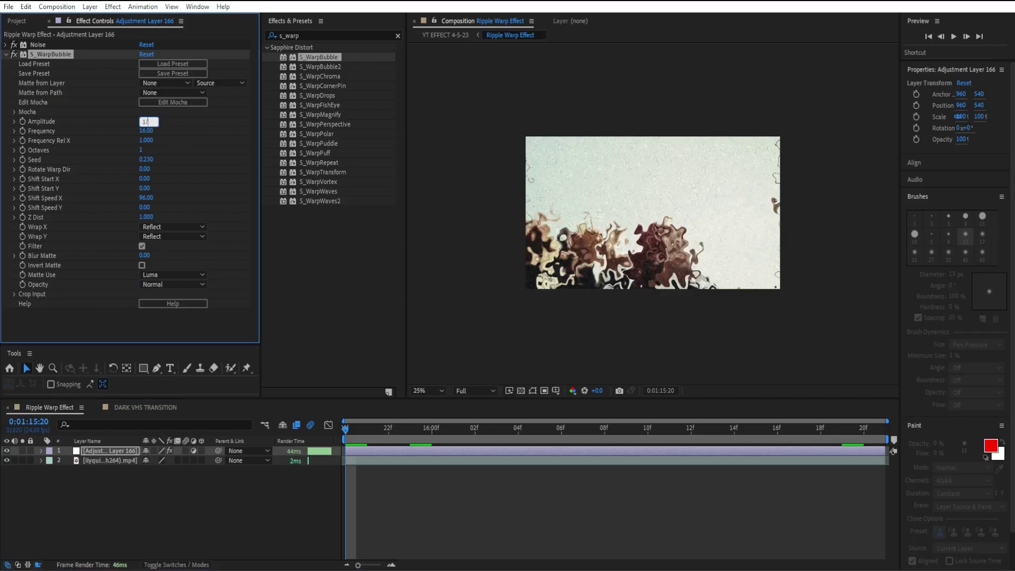
text(.68)
key(Return)
click(148, 122)
text(16.8)
key(Return)
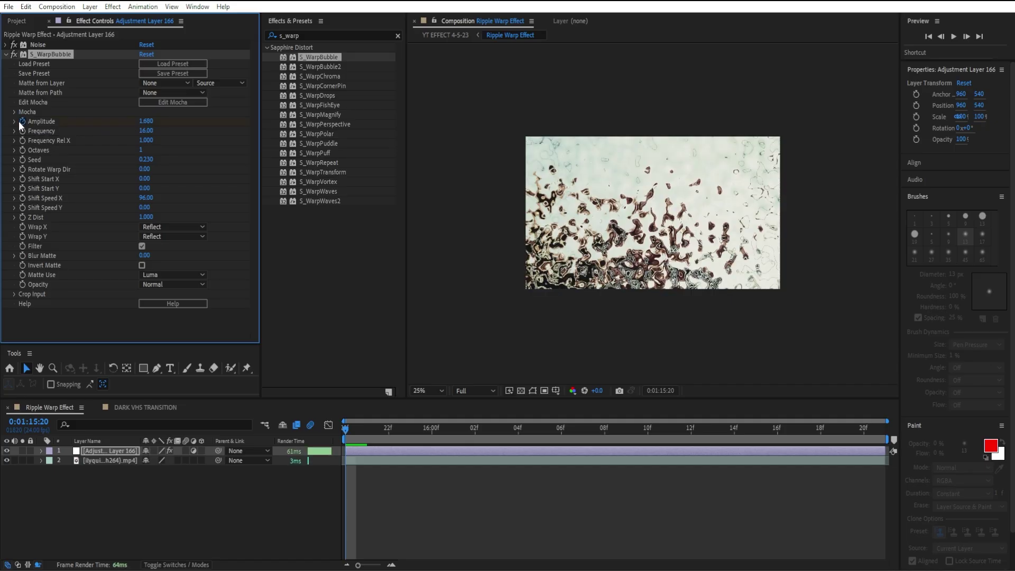
Add an Amplitude keyframe of 0 at 16:09 and Easy Ease both Amplitude keyframes.
key(u)
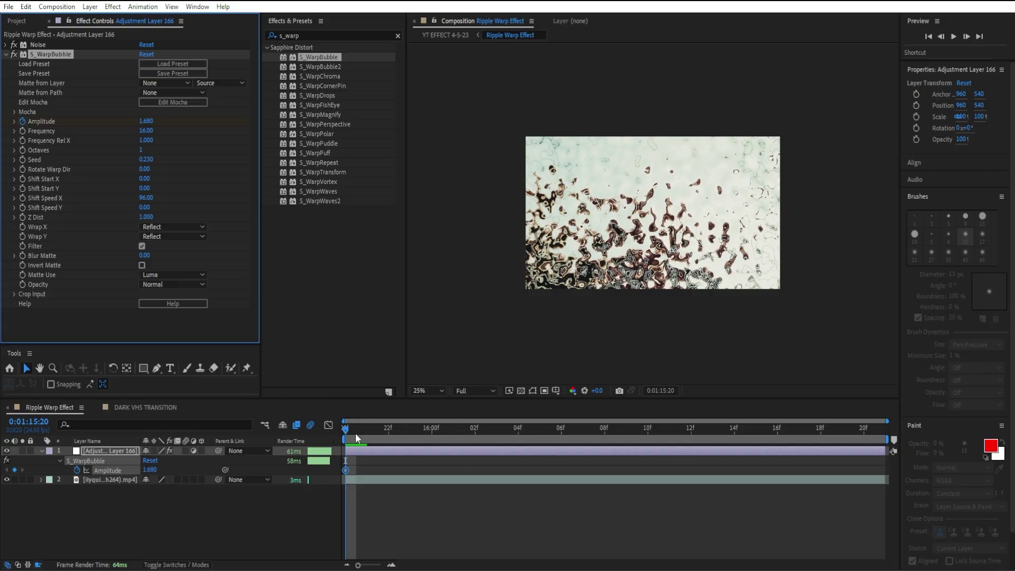
drag(356, 434, 617, 433)
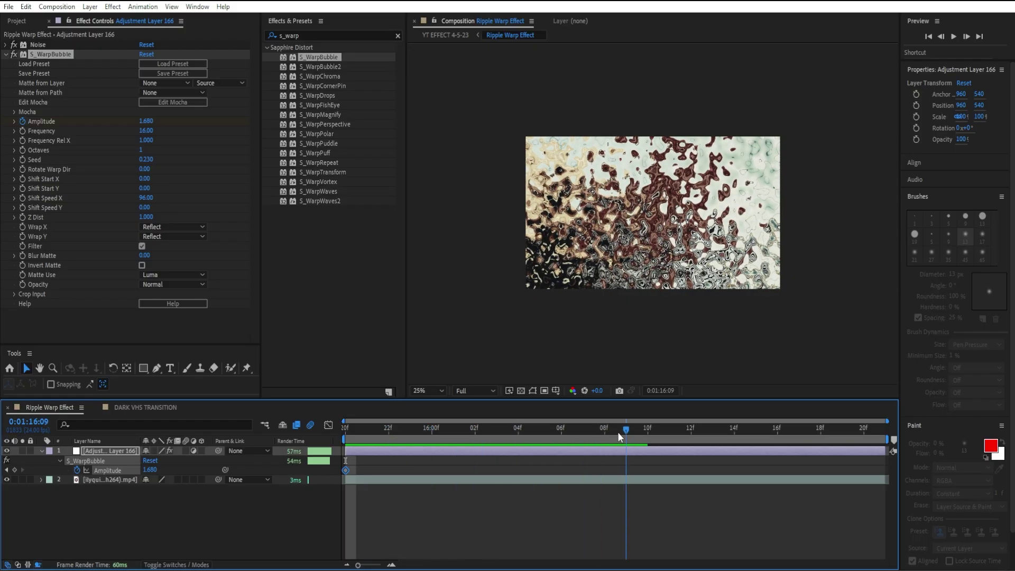
click(147, 121)
text(0)
key(Return)
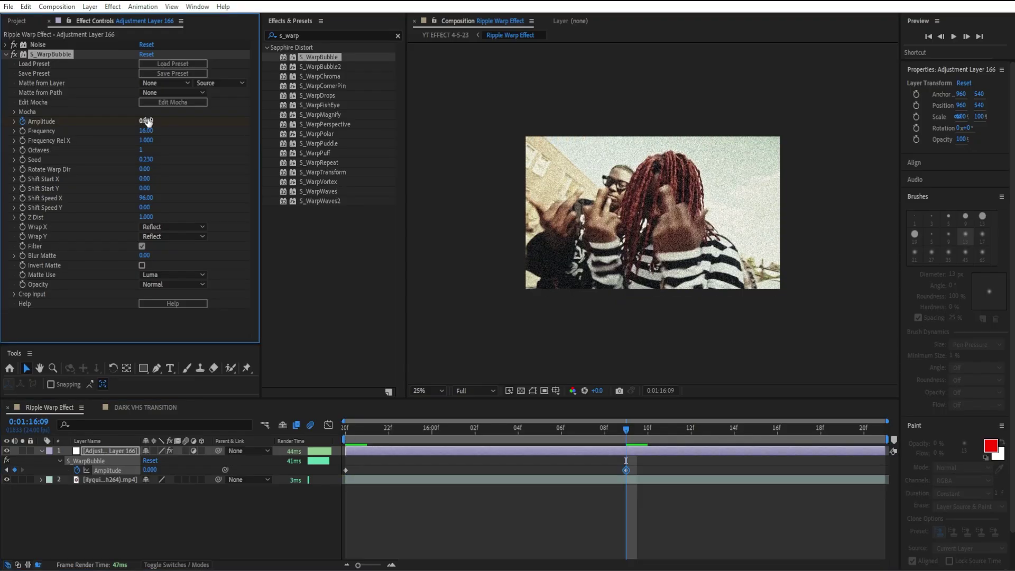
drag(719, 481, 269, 473)
key(F9)
In the Graph Editor, drag the Amplitude handles so the curve drops steeply, then flattens.
click(328, 426)
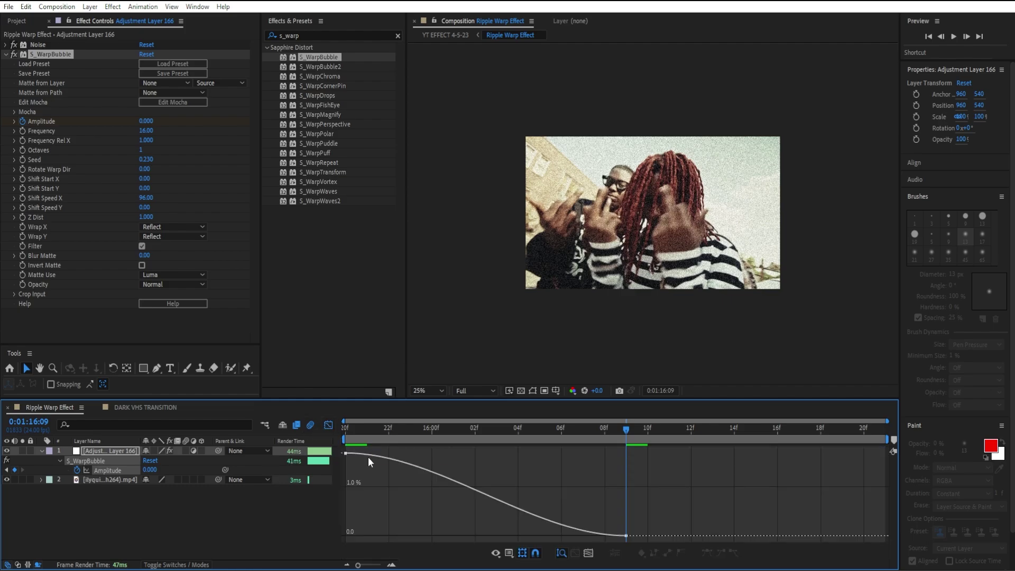
click(389, 467)
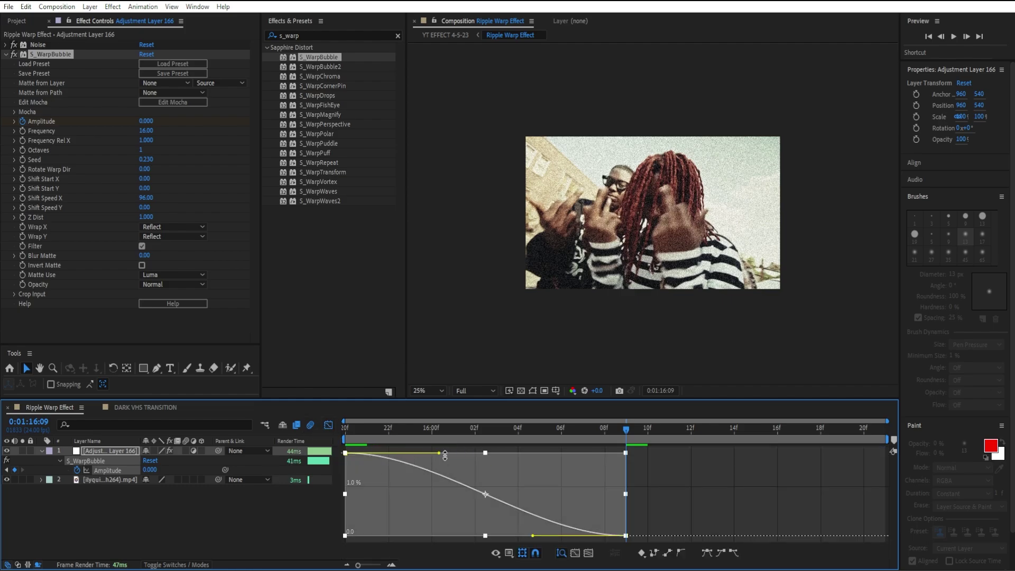
drag(440, 453, 344, 457)
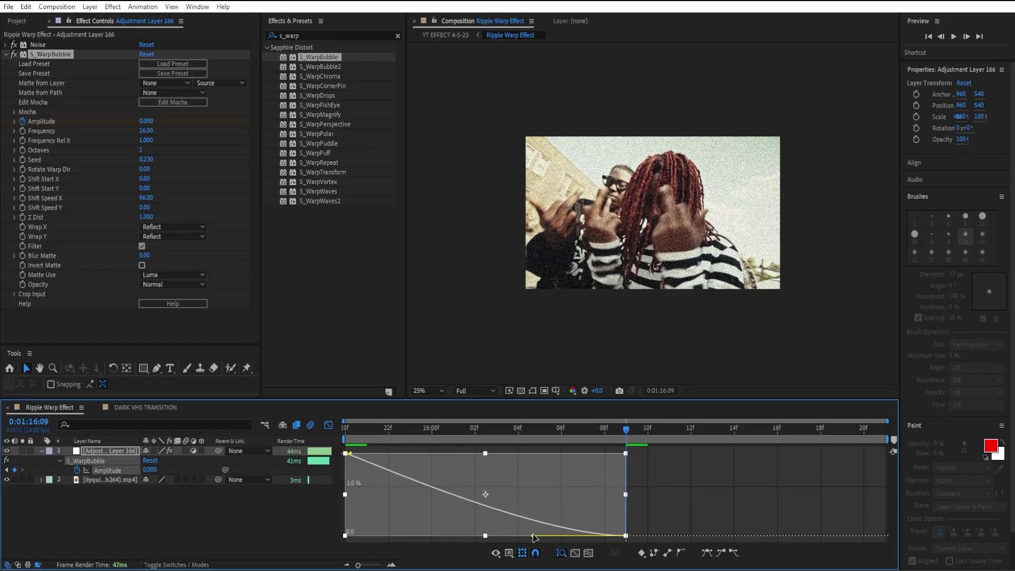
drag(533, 536, 347, 534)
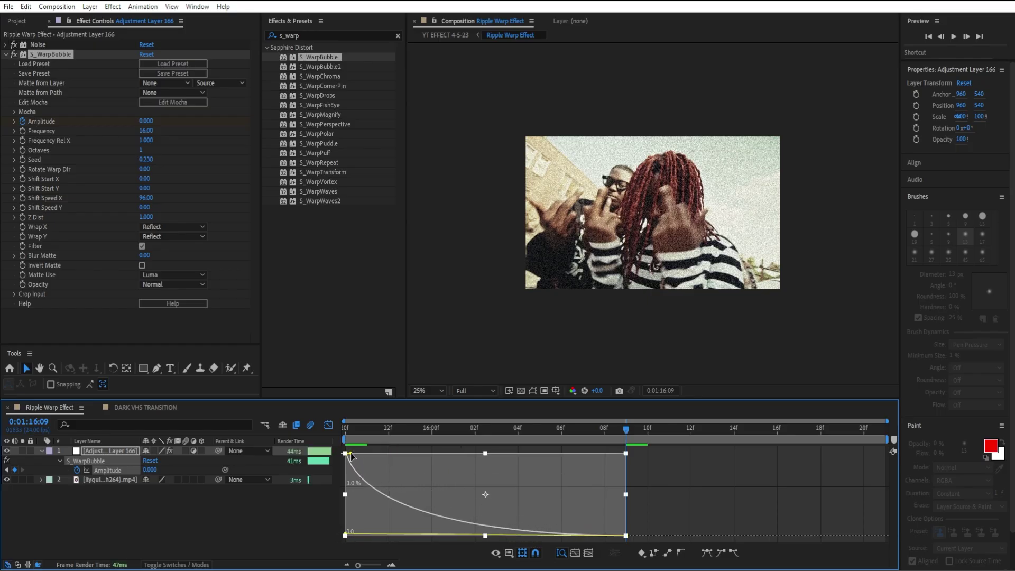
drag(352, 456, 350, 535)
Preview the warp animation from the start of the clip.
key(j)
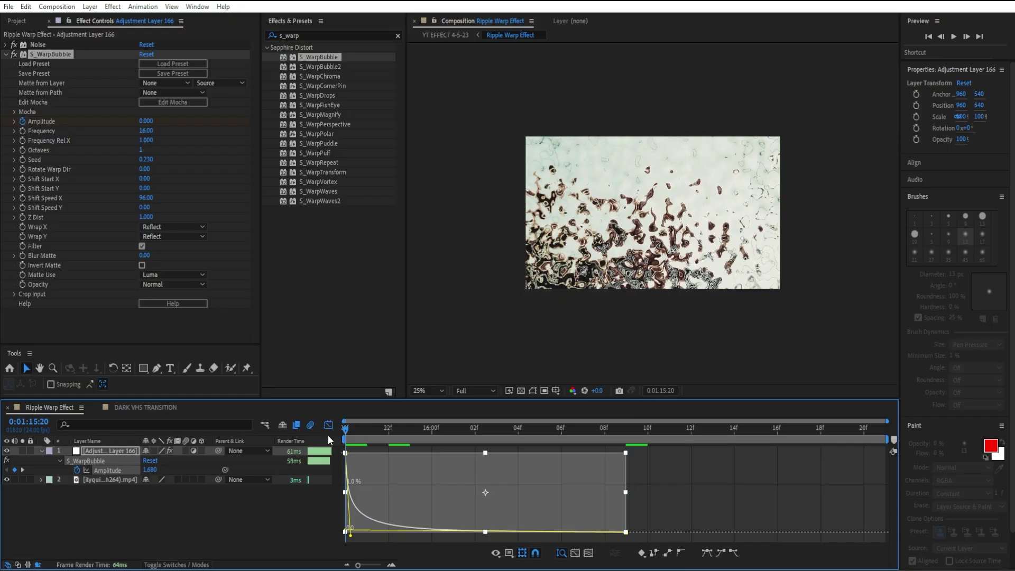
key(space)
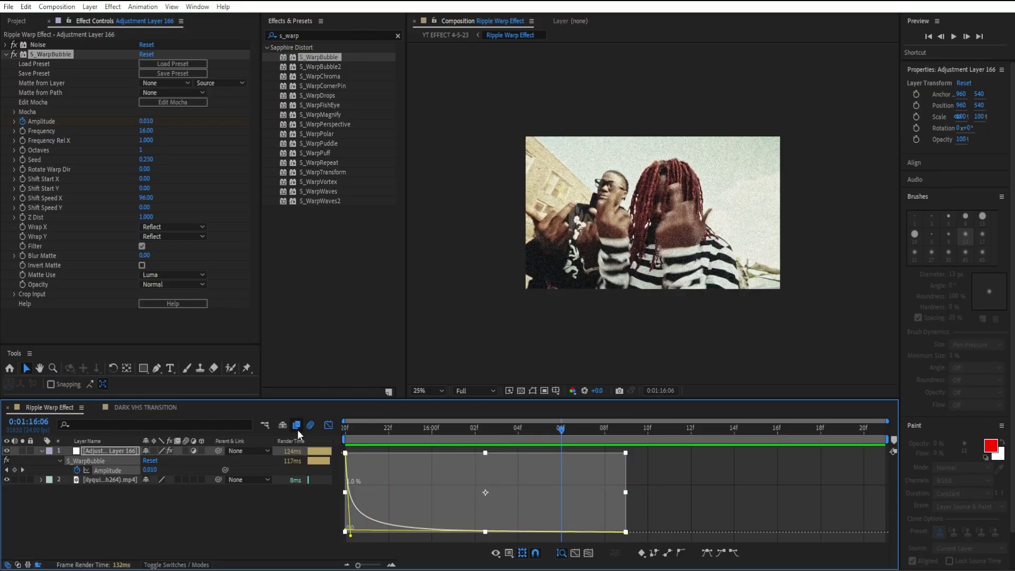
key(space)
click(443, 428)
key(space)
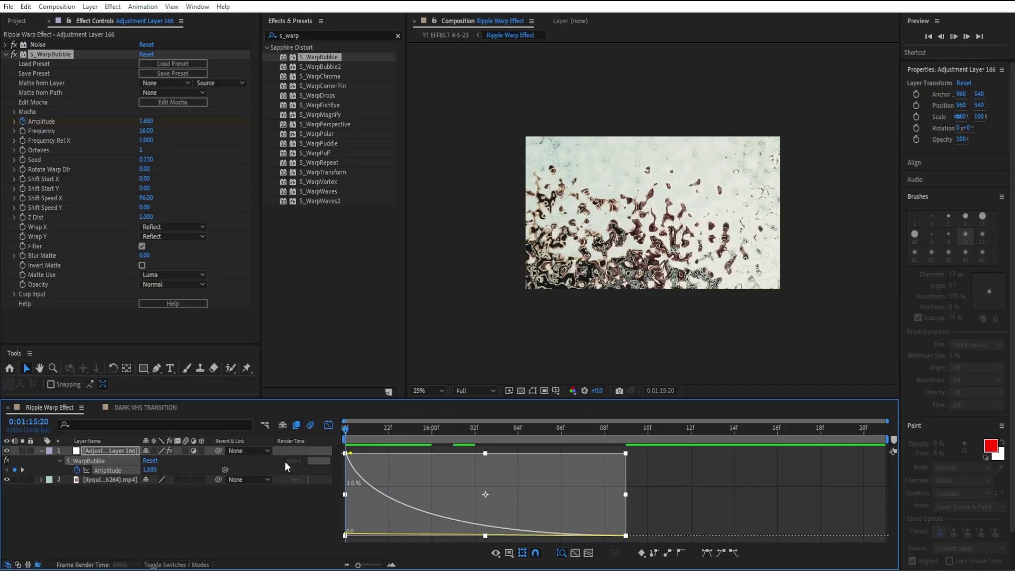
key(space)
Steepen the initial Amplitude drop further, preview it, and return to the layer view.
drag(354, 451, 347, 535)
key(space)
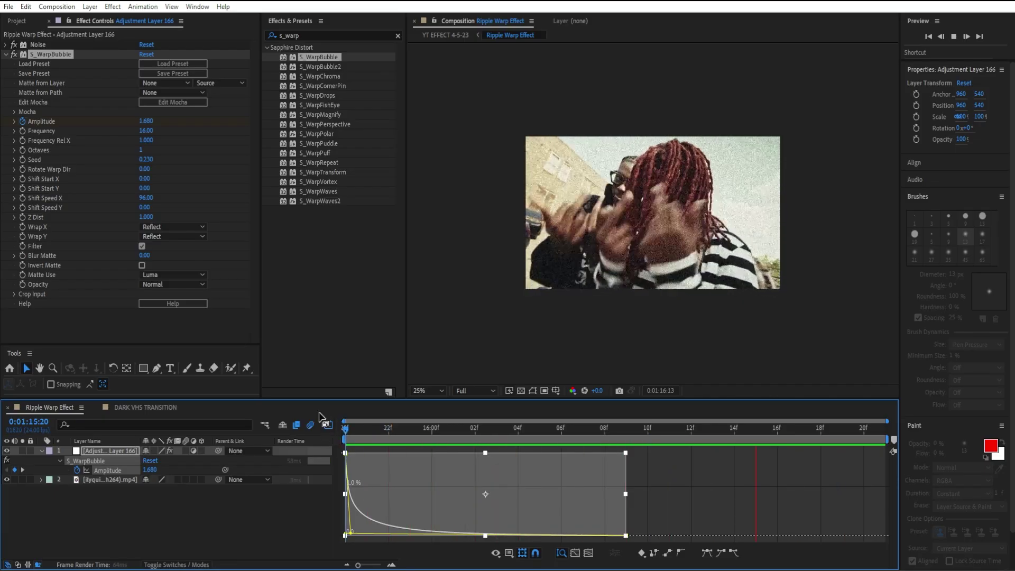
key(space)
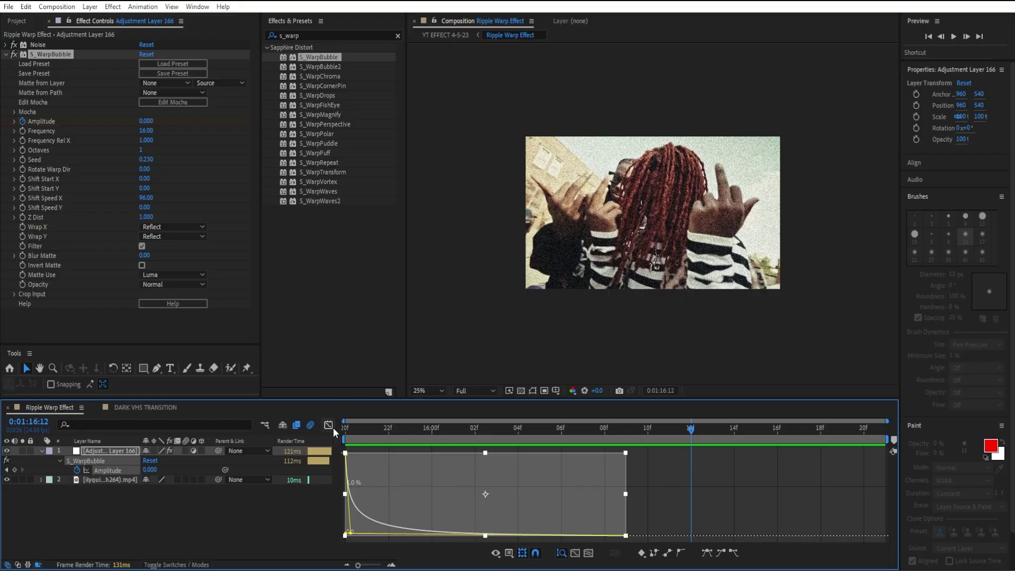
click(329, 426)
Apply S_WarpChroma to the adjustment layer below S_WarpBubble.
click(380, 496)
click(398, 35)
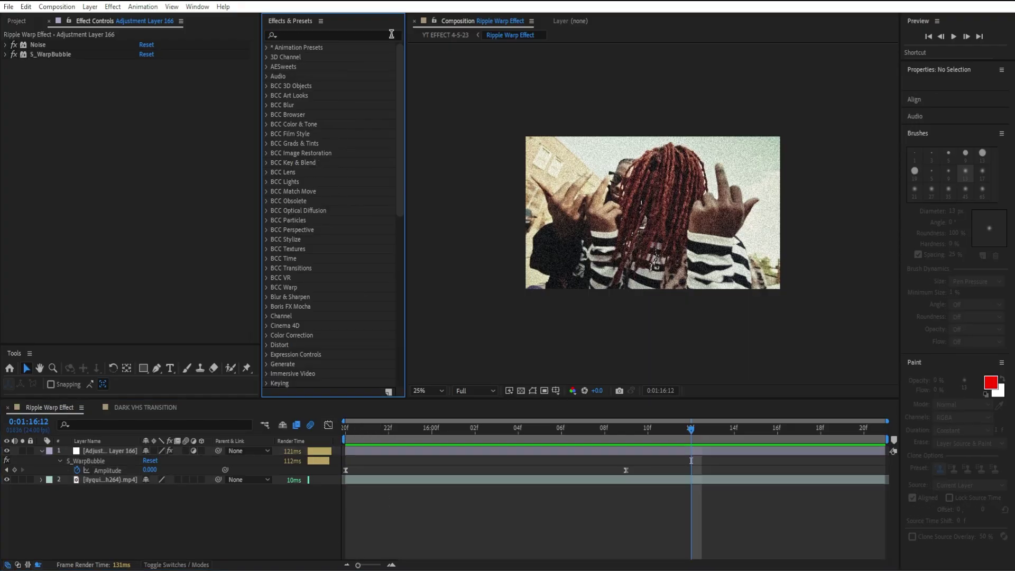
click(392, 34)
text(S_wa)
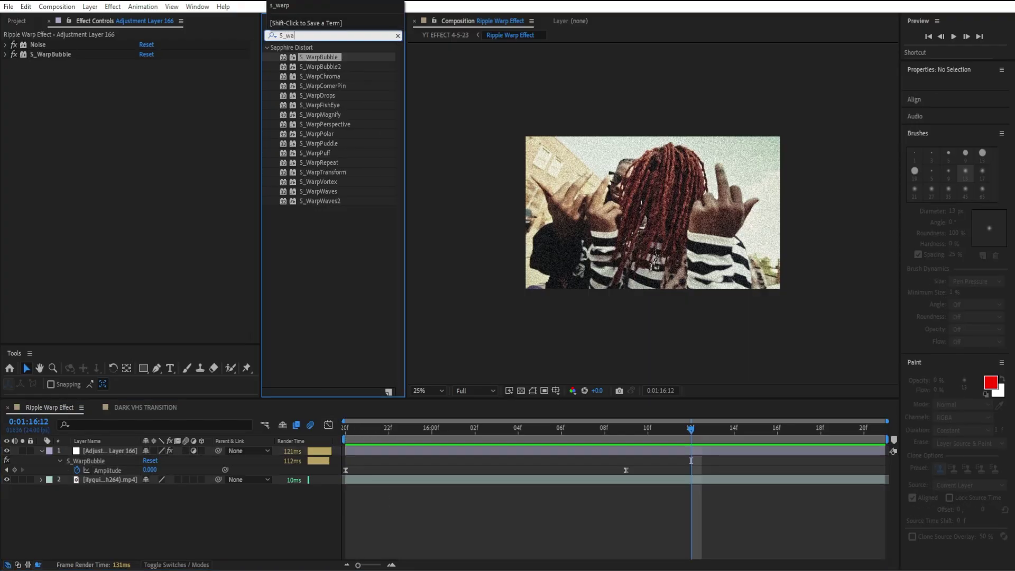
text(rp)
drag(323, 77, 182, 137)
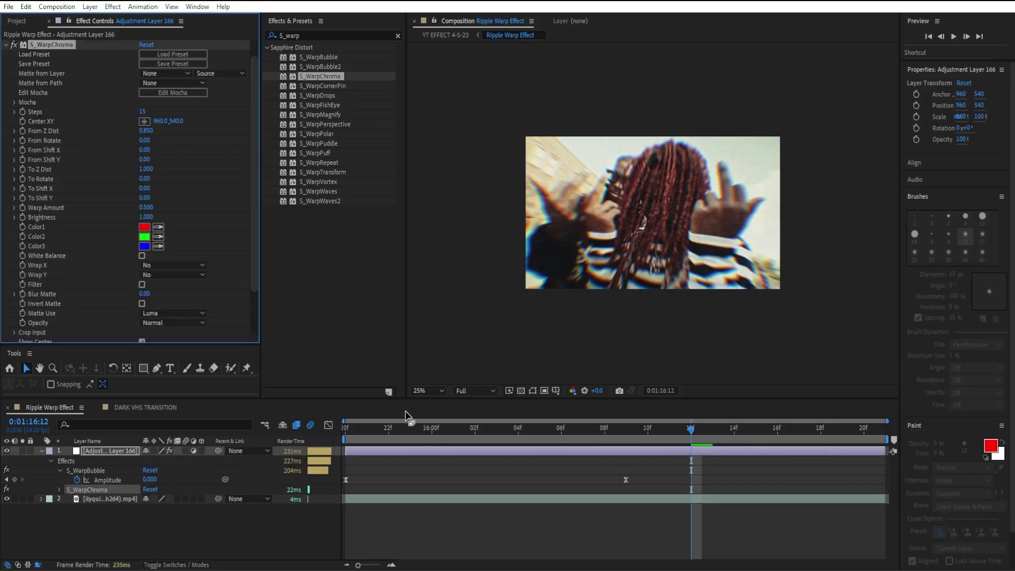
Set S_WarpChroma's Steps to 19 and preview from the start.
drag(414, 428, 539, 450)
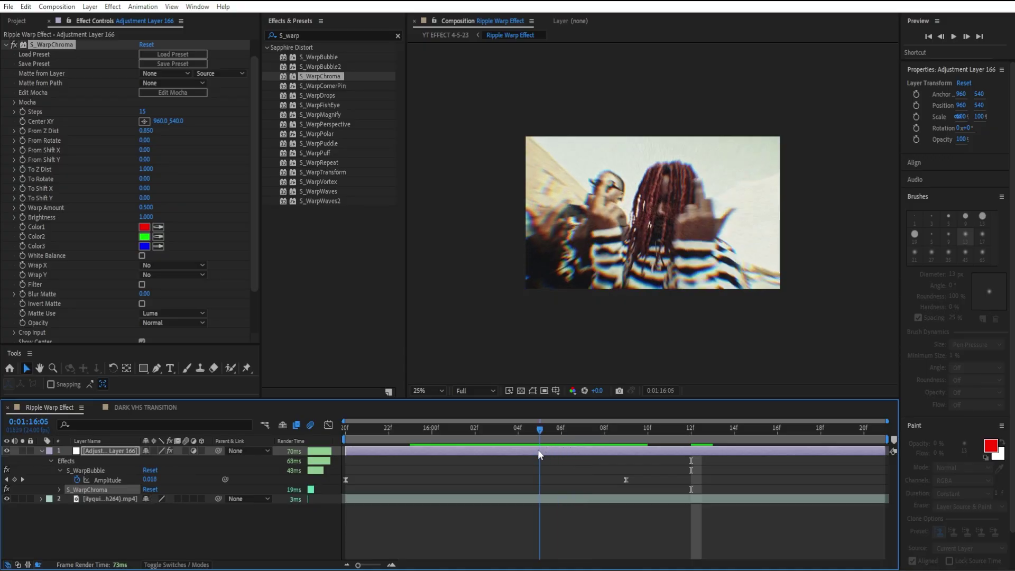
click(144, 111)
key(Return)
click(402, 437)
key(space)
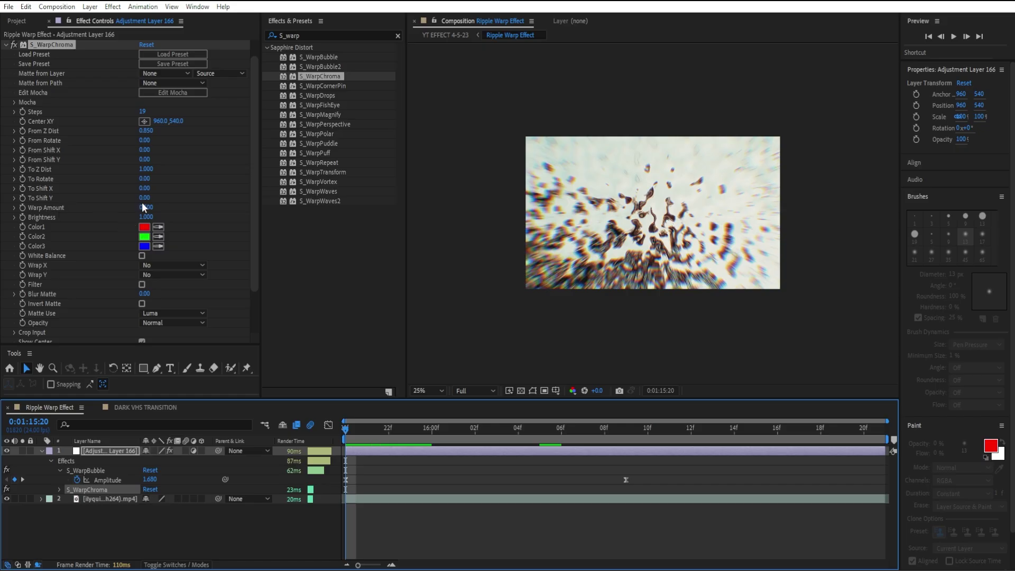
Set a first Warp Amount keyframe at 0.500 at the start of the clip.
click(145, 208)
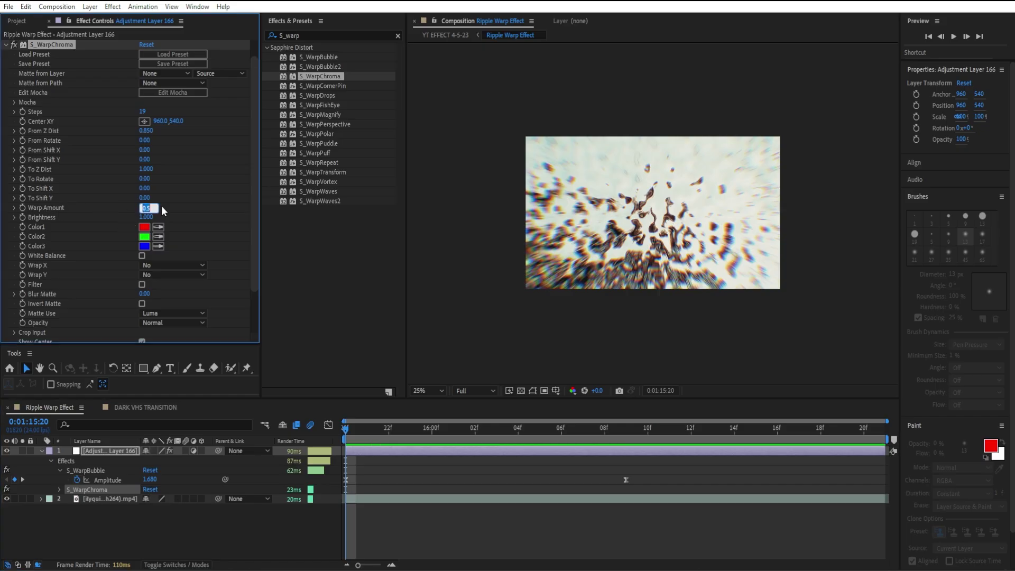
click(162, 207)
click(21, 207)
click(320, 451)
key(space)
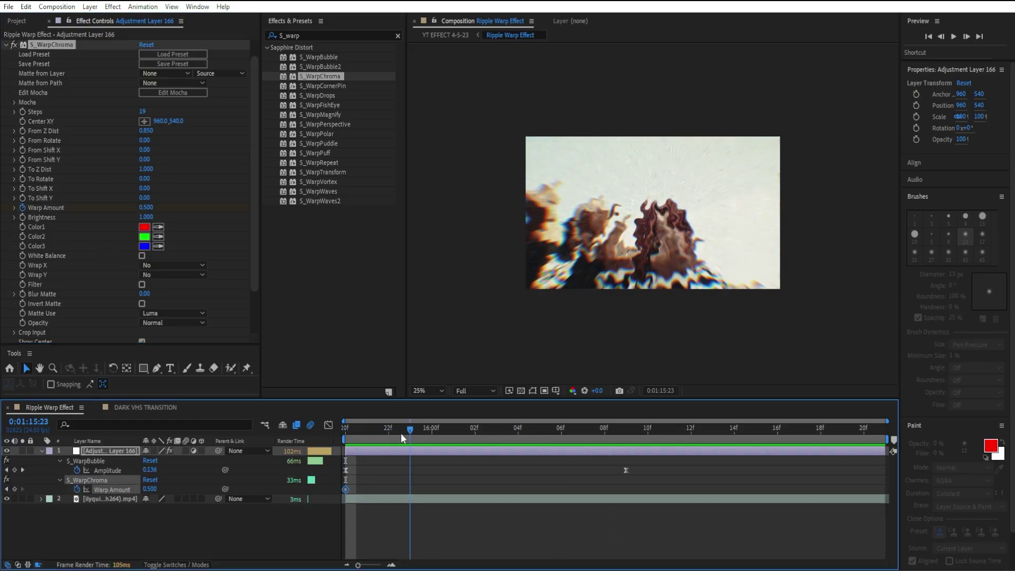
Add a Warp Amount keyframe of 0.150 at 0:01:16:09 and Easy Ease both keyframes.
drag(404, 432, 617, 426)
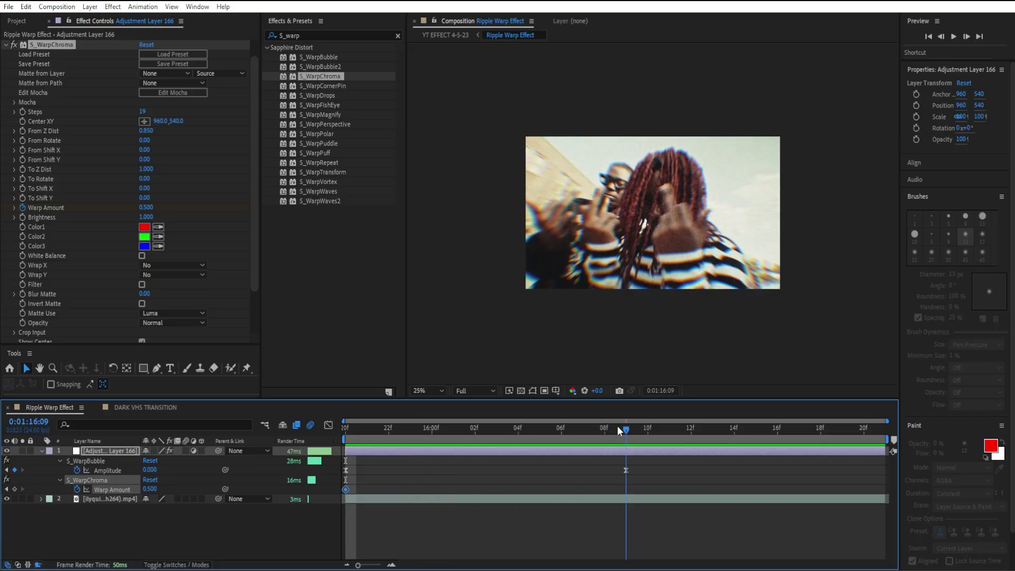
click(150, 208)
text(0.1)
key(Return)
click(338, 484)
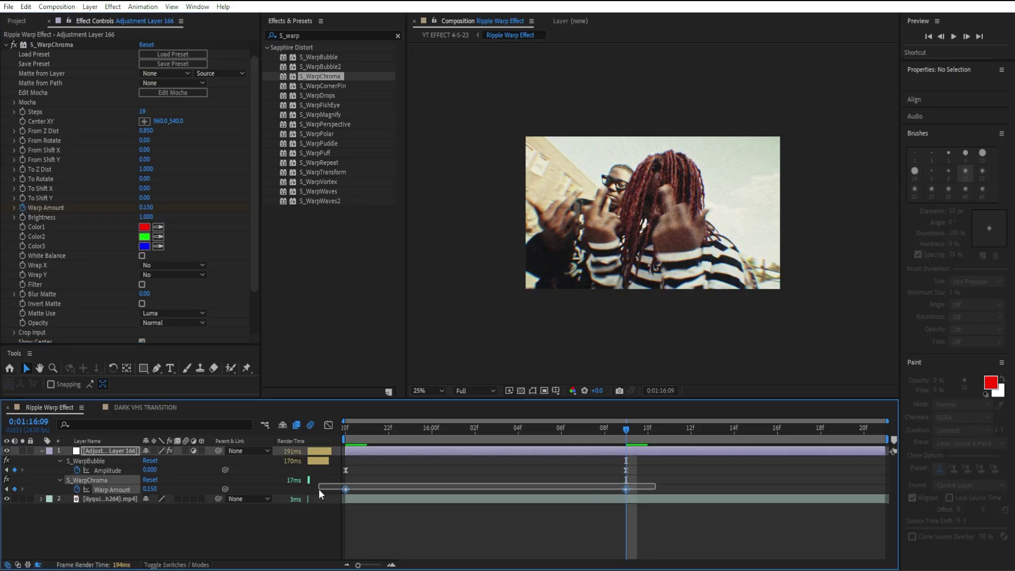
key(F9)
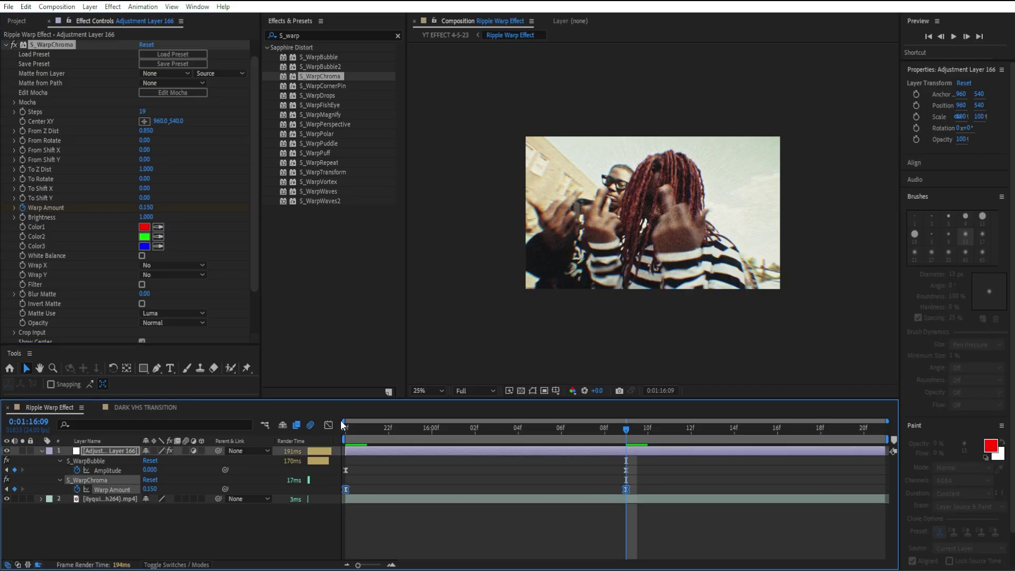
Shape the Warp Amount graph to fall off quickly and flatten gradually, then preview.
click(329, 426)
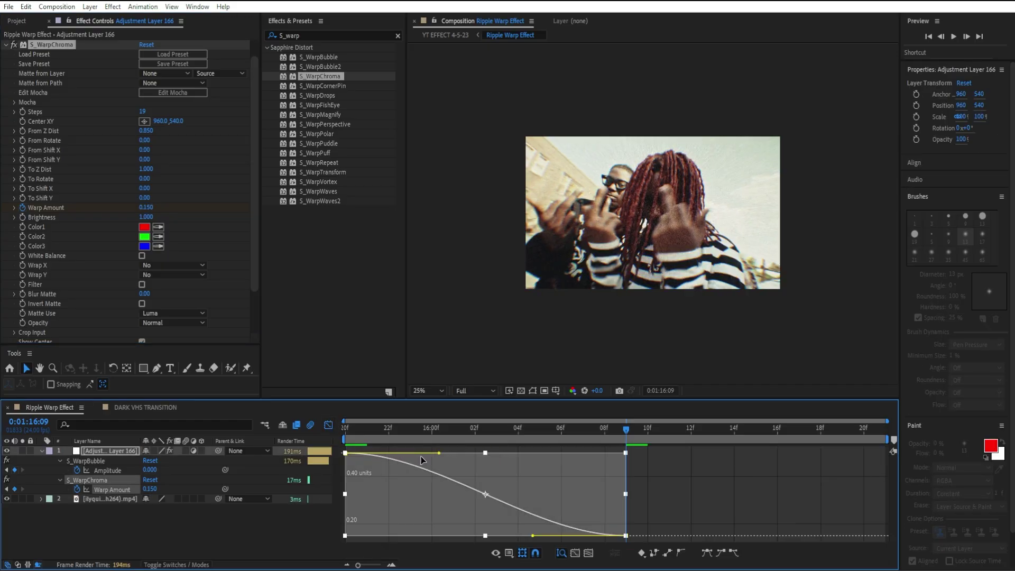
drag(439, 454, 351, 455)
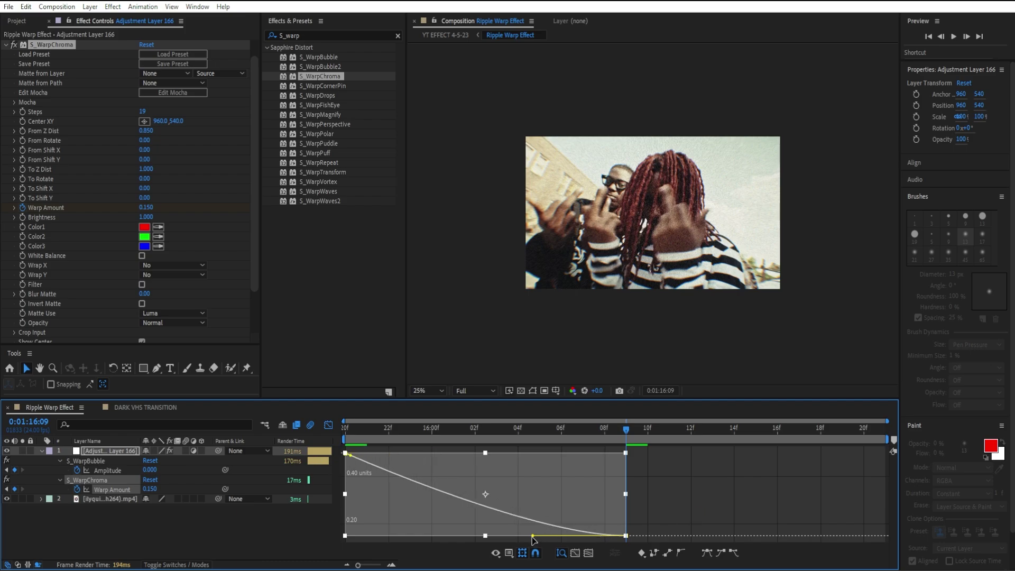
drag(532, 537, 329, 540)
key(shift+F3)
key(space)
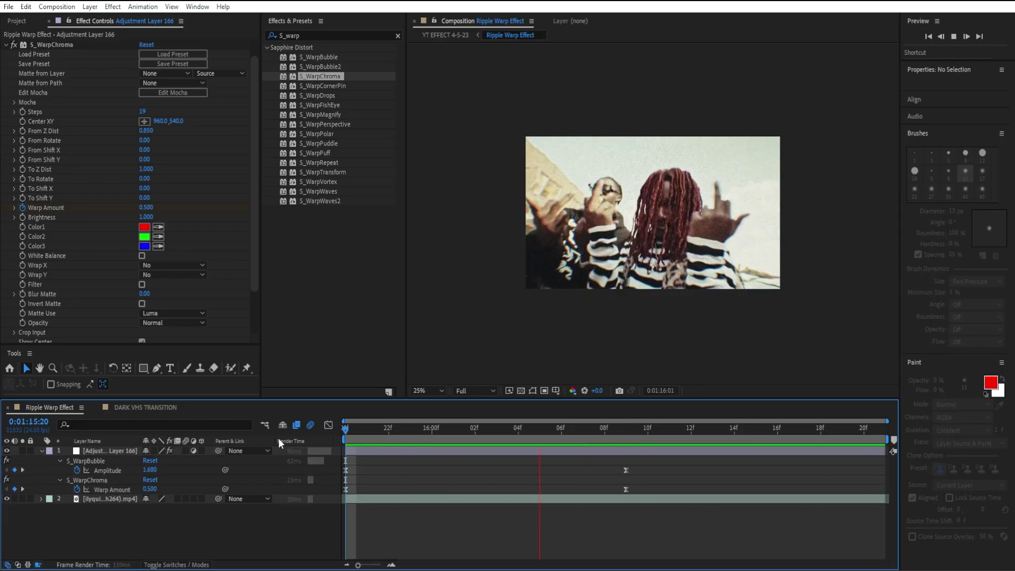
Delete all Warp Amount keyframes and preview from the start of the work area.
key(space)
click(575, 427)
key(Home)
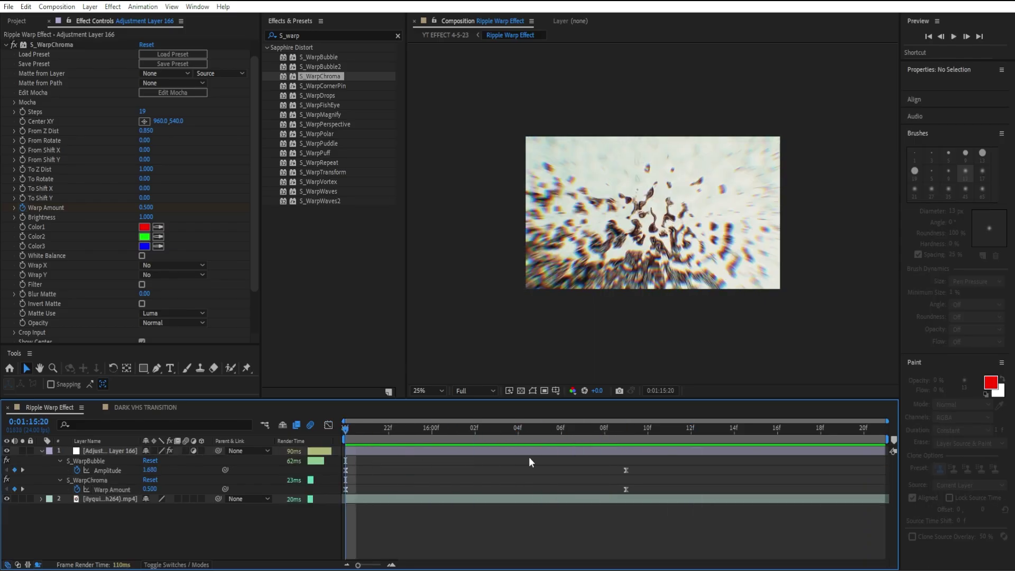
click(22, 208)
key(space)
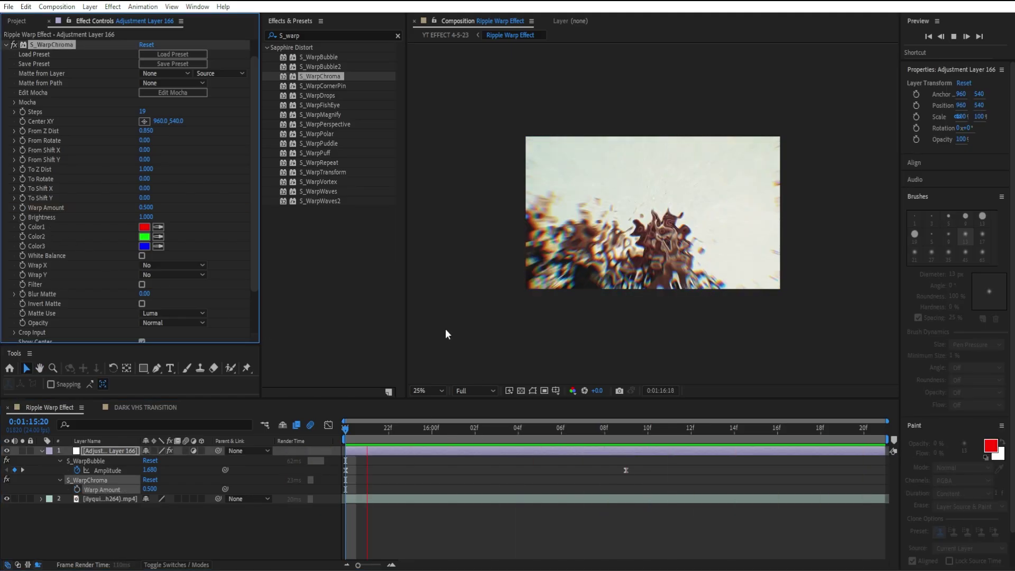
key(space)
Scrub Warp Amount to a steady 0.420 and preview the result.
drag(142, 209, 250, 213)
key(space)
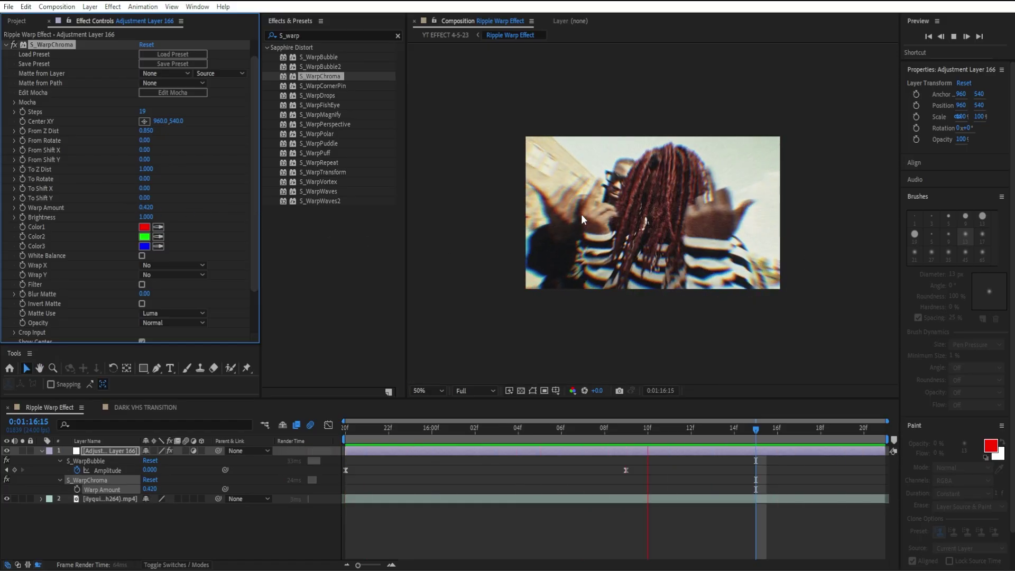
scroll(582, 215, up, 4)
key(space)
key(space)
scroll(564, 252, down, 2)
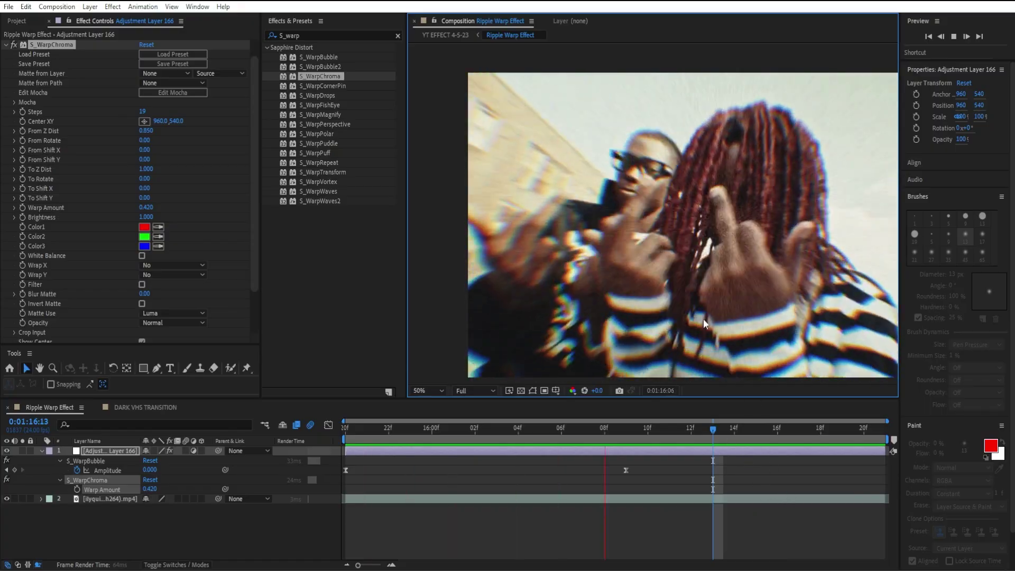
Apply Optics Compensation to the adjustment layer.
scroll(693, 306, down, 3)
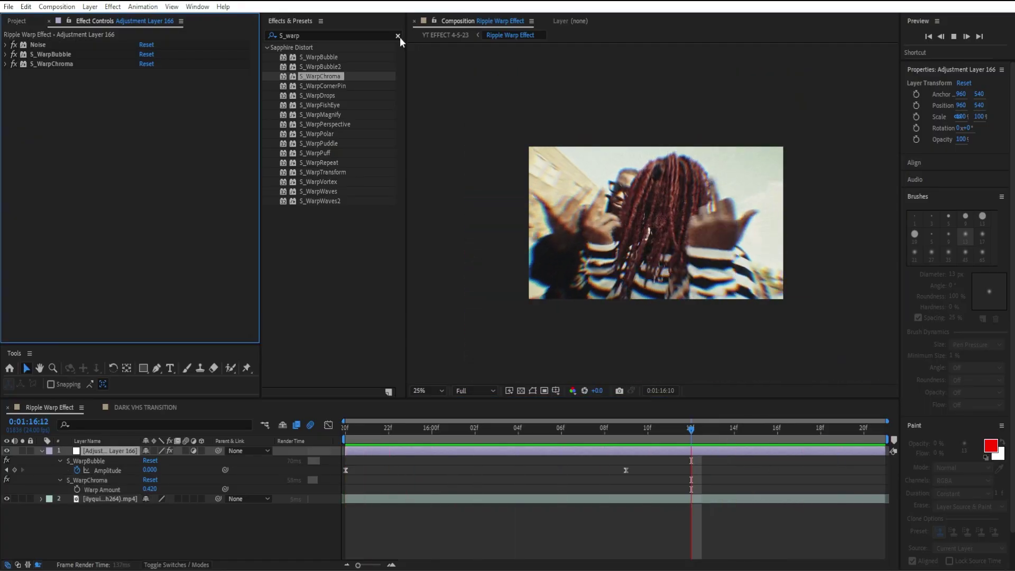
click(398, 36)
text(op)
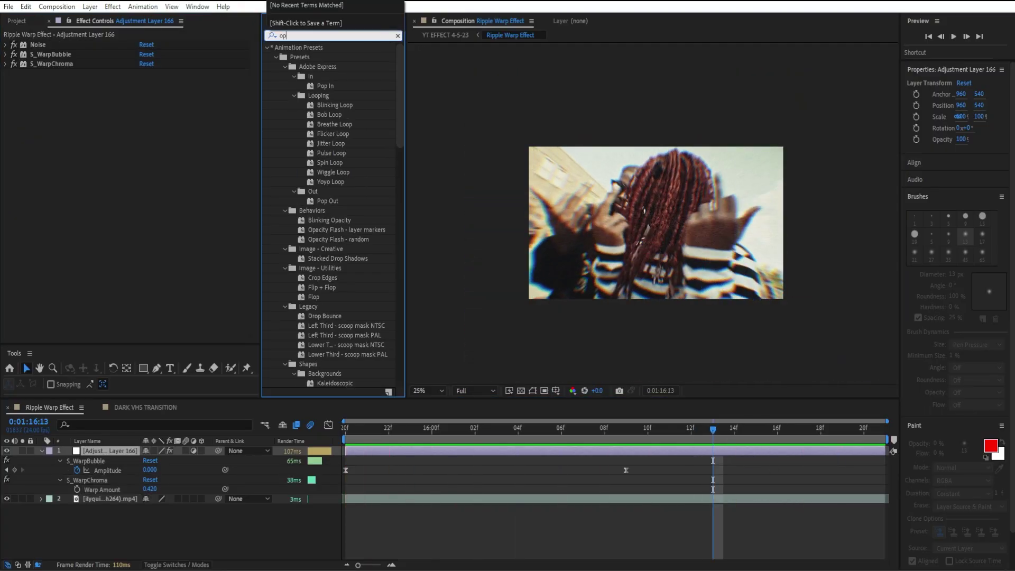
text(tic)
double_click(314, 172)
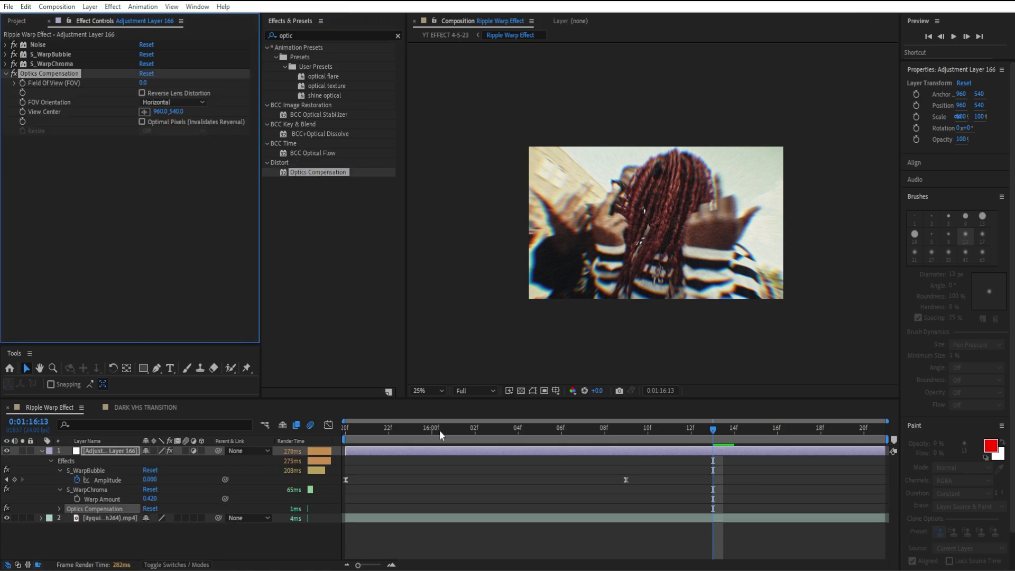
Set Field Of View to 120 and enable Reverse Lens Distortion.
drag(439, 430, 340, 444)
click(144, 82)
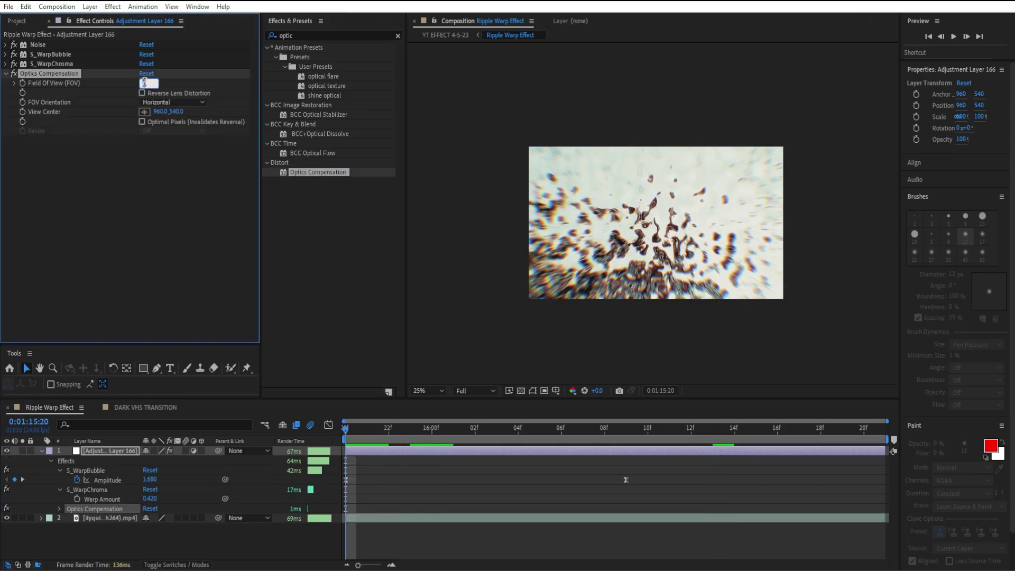
text(120)
key(Return)
click(141, 93)
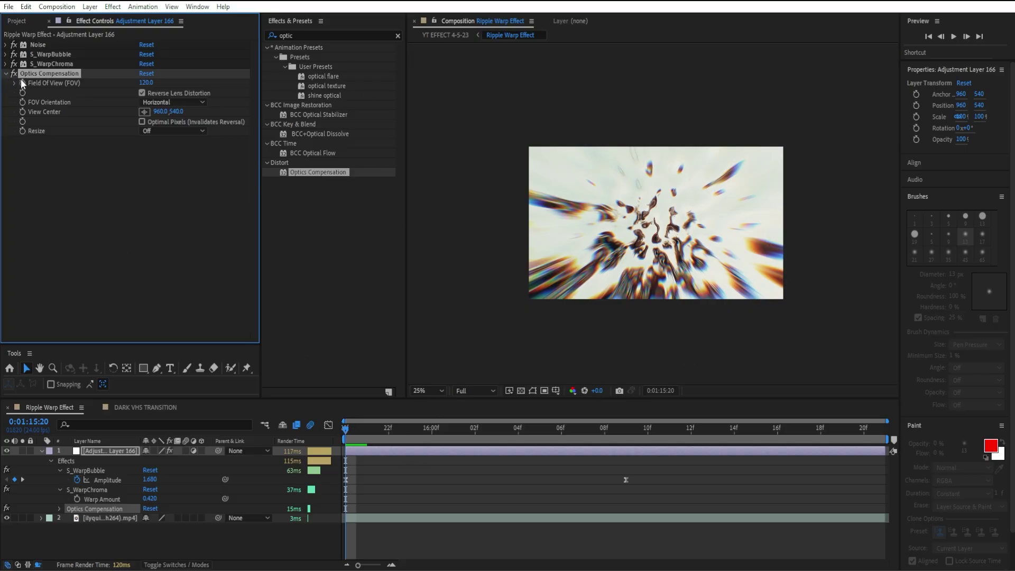
Keyframe Field Of View down to 0 at 0:01:16:09 and select both keyframes.
key(u)
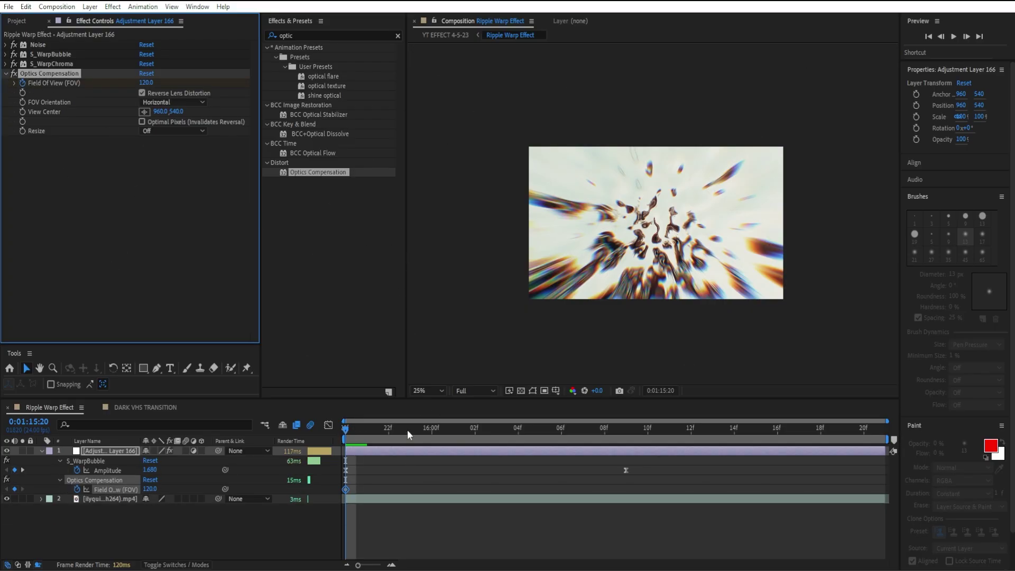
drag(389, 427, 624, 451)
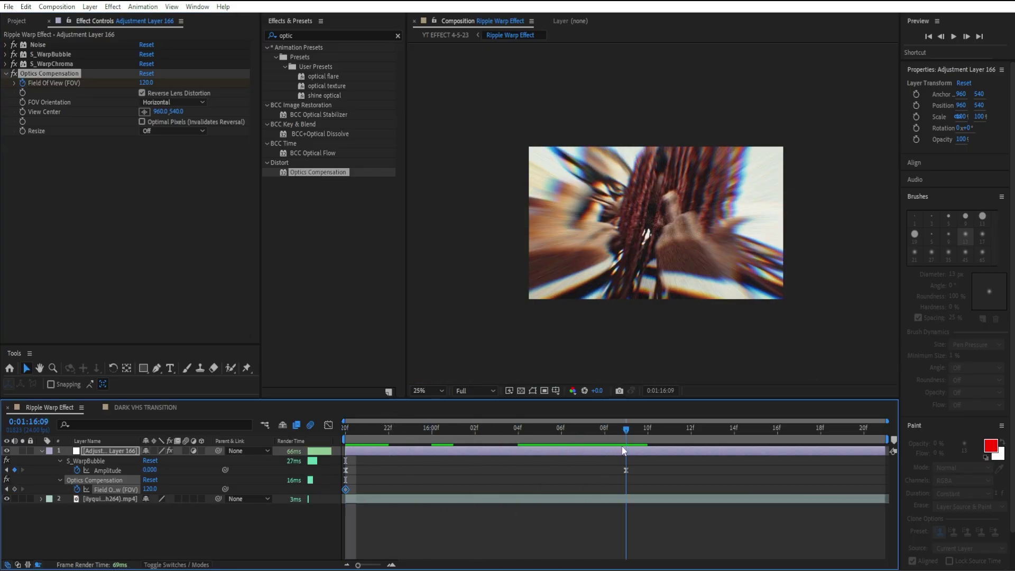
click(139, 83)
text(8)
key(Return)
drag(652, 474, 270, 487)
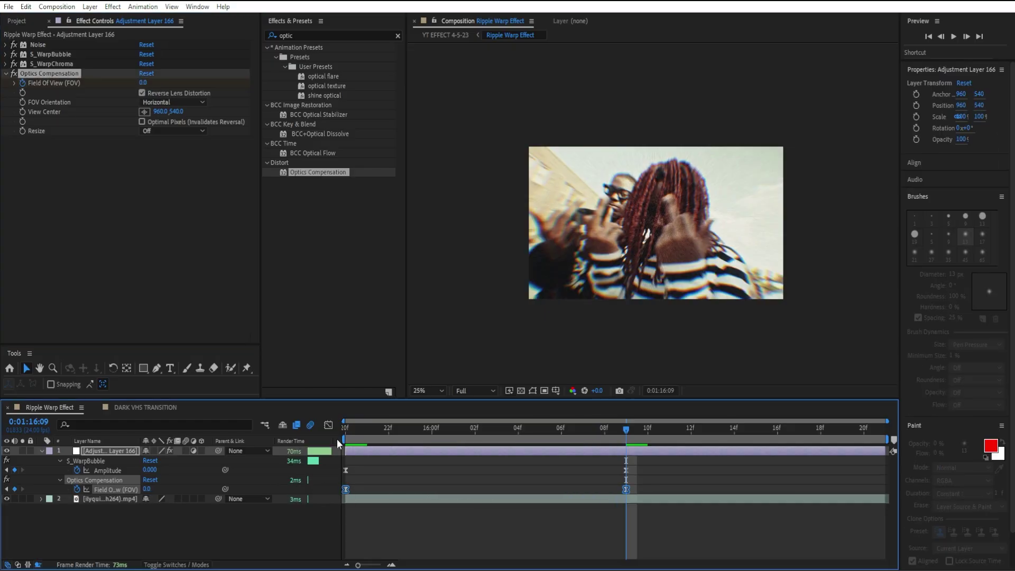
click(12, 99)
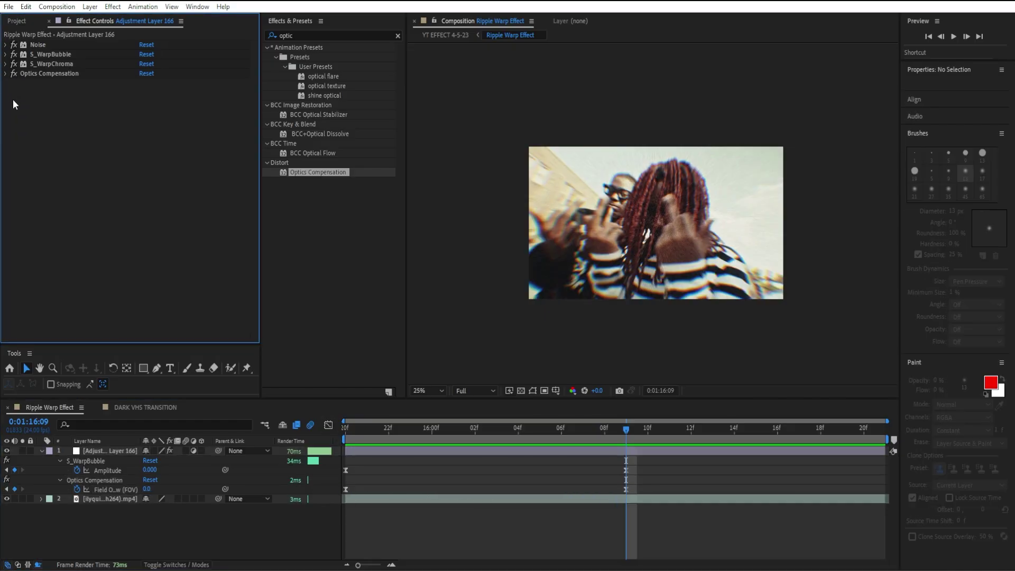
Apply Radial Blur below Optics Compensation on the adjustment layer.
click(398, 36)
text(radi)
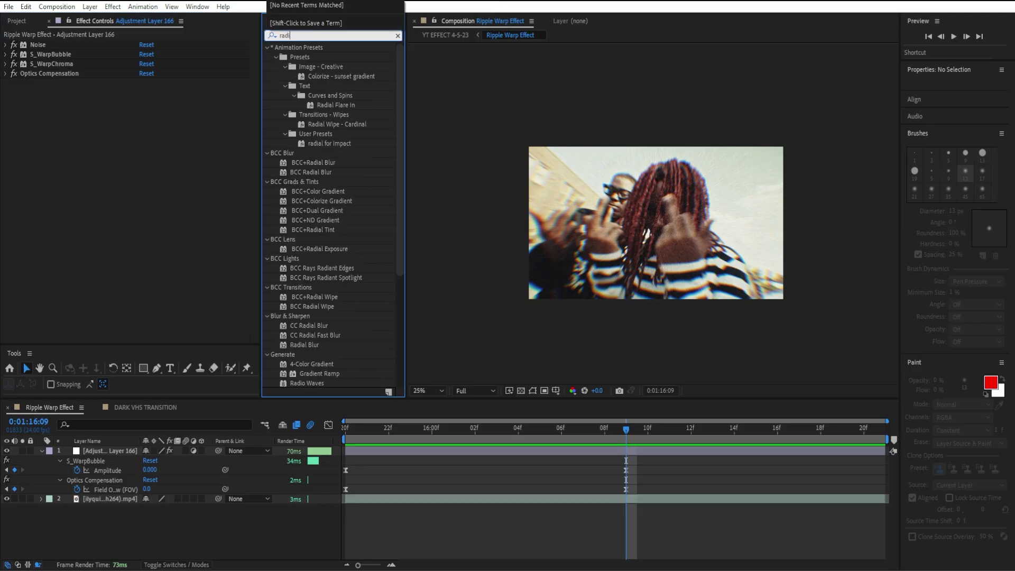
text(al)
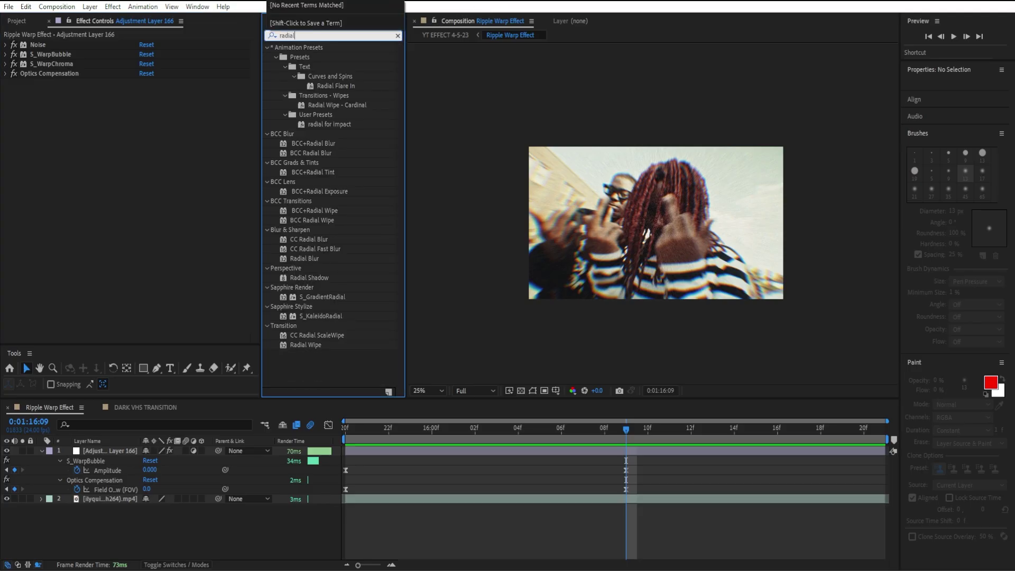
click(299, 258)
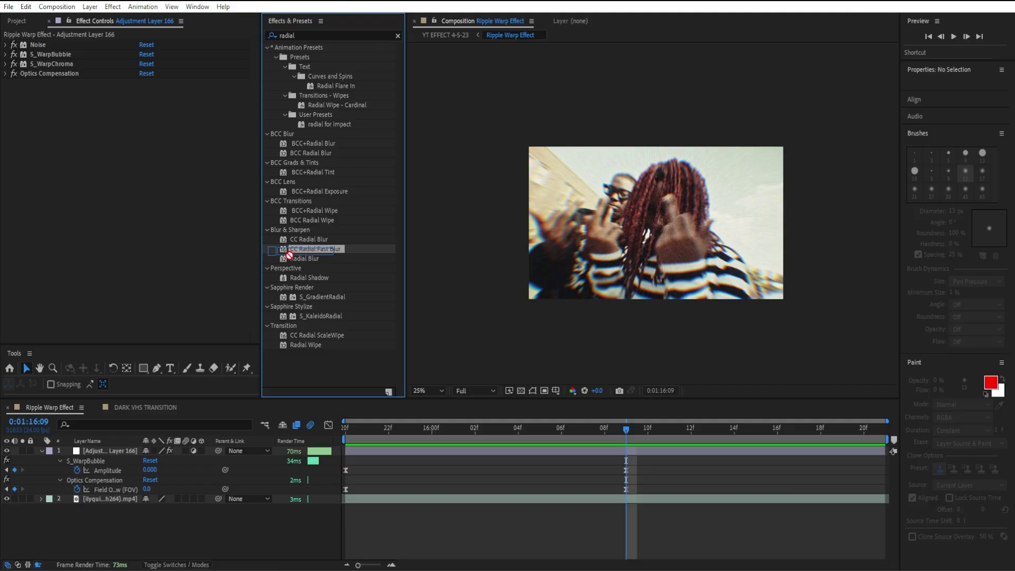
drag(316, 262, 164, 221)
Set the Radial Blur type to Zoom with High antialiasing quality.
click(162, 212)
click(153, 232)
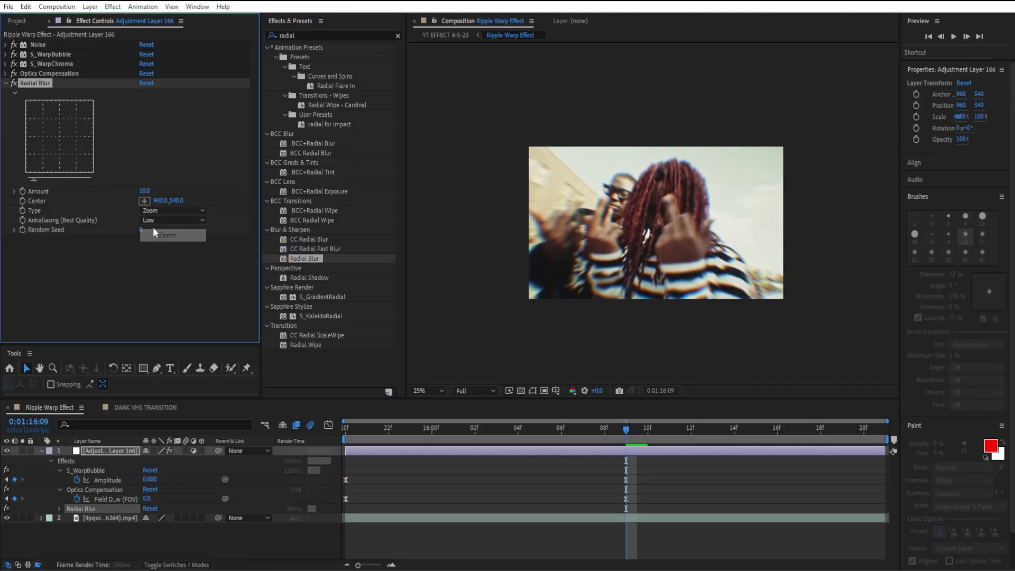
click(151, 221)
click(156, 246)
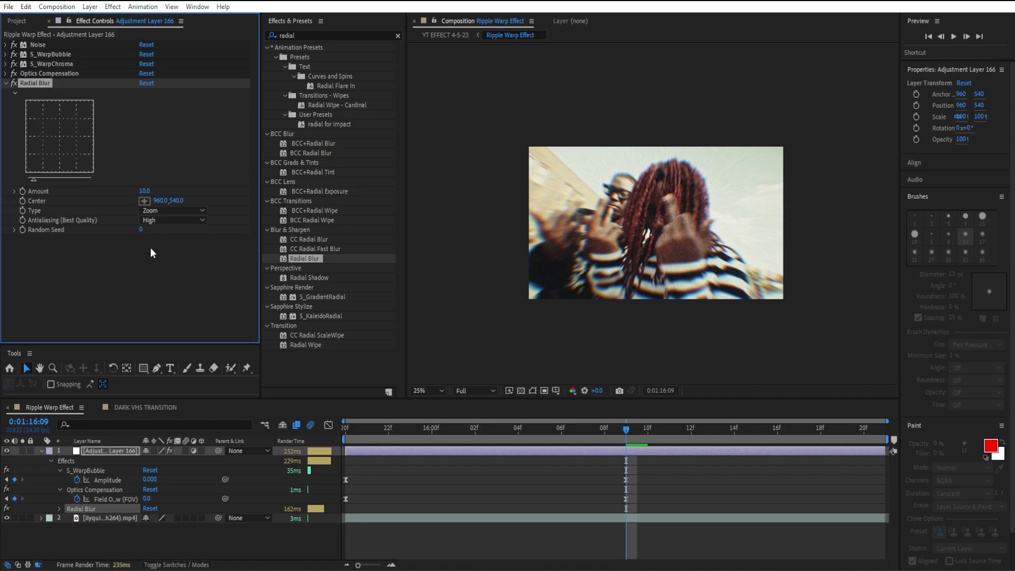
Keyframe Radial Blur Amount from 10 at the first frame to 3 at 0:01:16:09.
drag(379, 429, 292, 427)
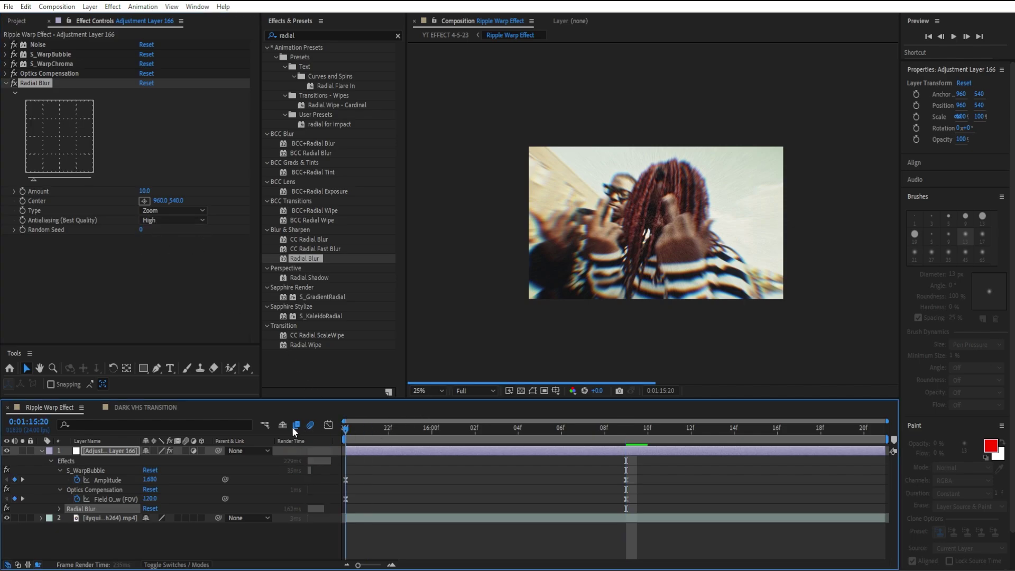
click(21, 190)
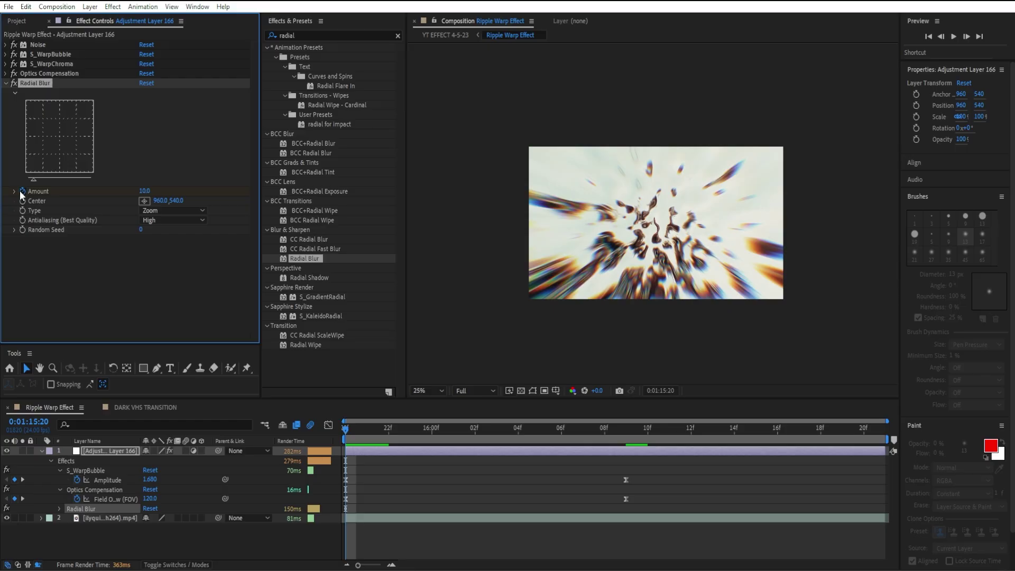
drag(531, 426, 626, 433)
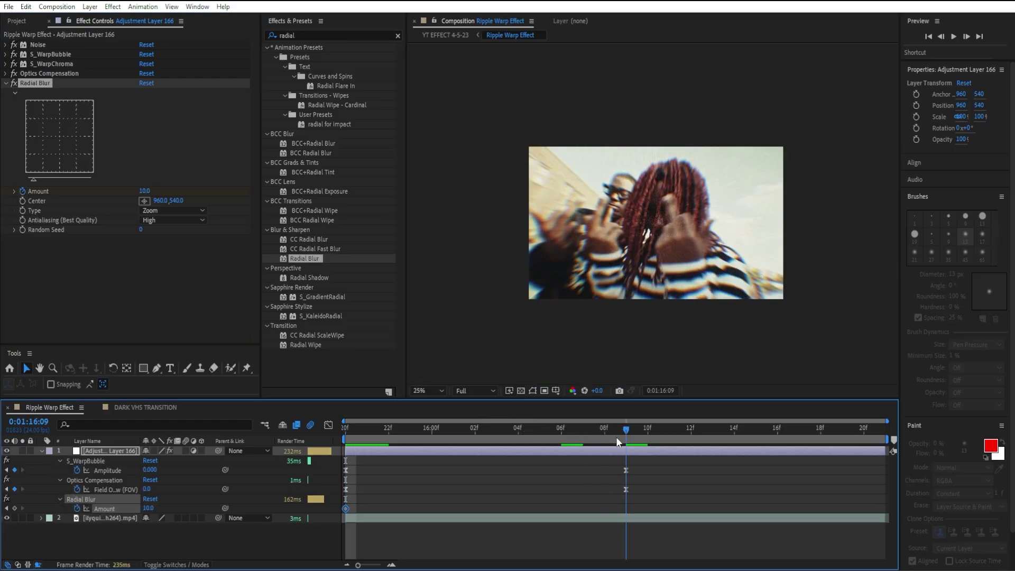
click(144, 191)
text(3)
key(Return)
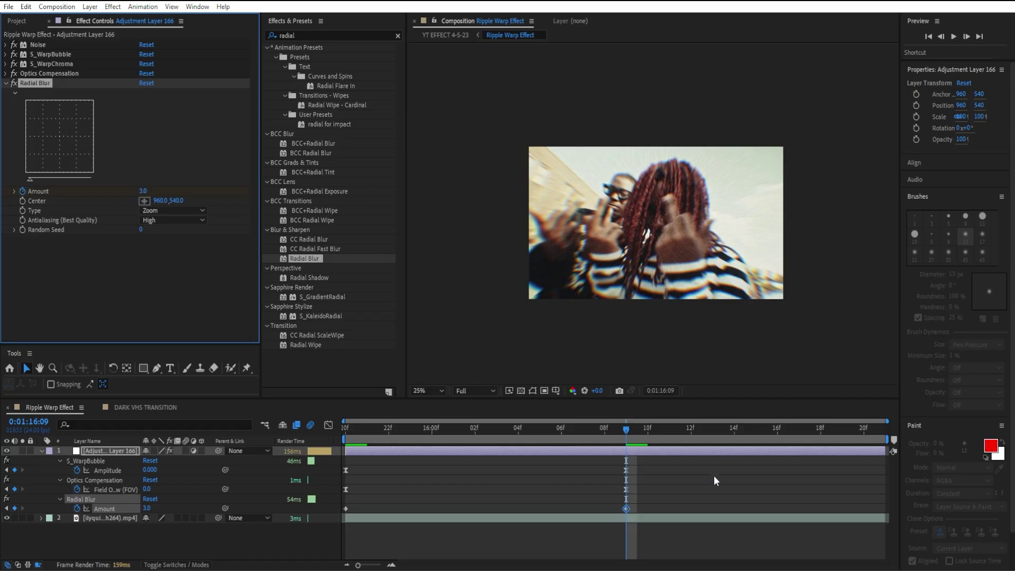
Easy Ease the Field Of View and Amount keyframes, then preview the blur animation.
drag(685, 512, 265, 488)
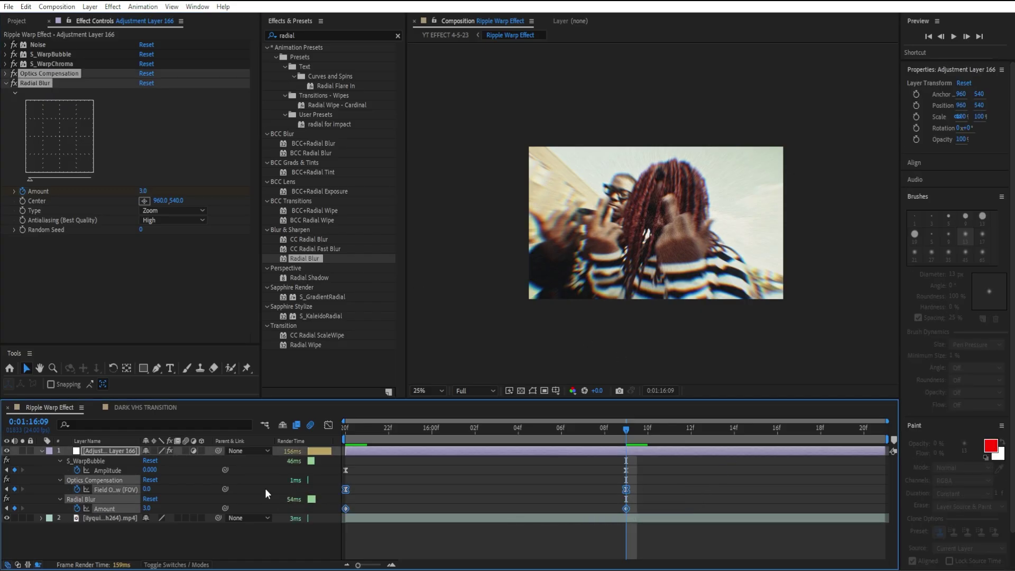
key(F9)
click(391, 489)
key(u)
key(space)
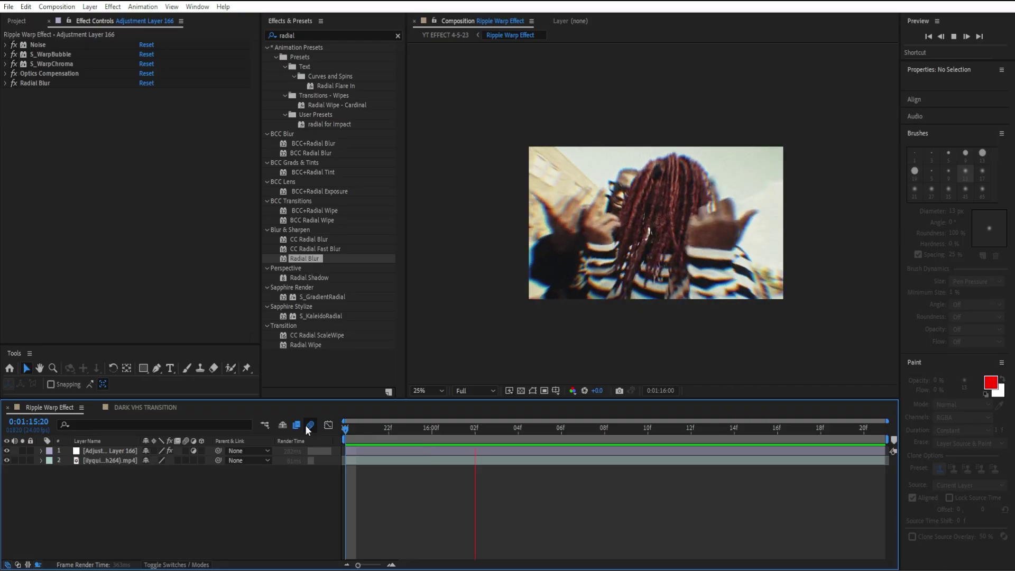
key(space)
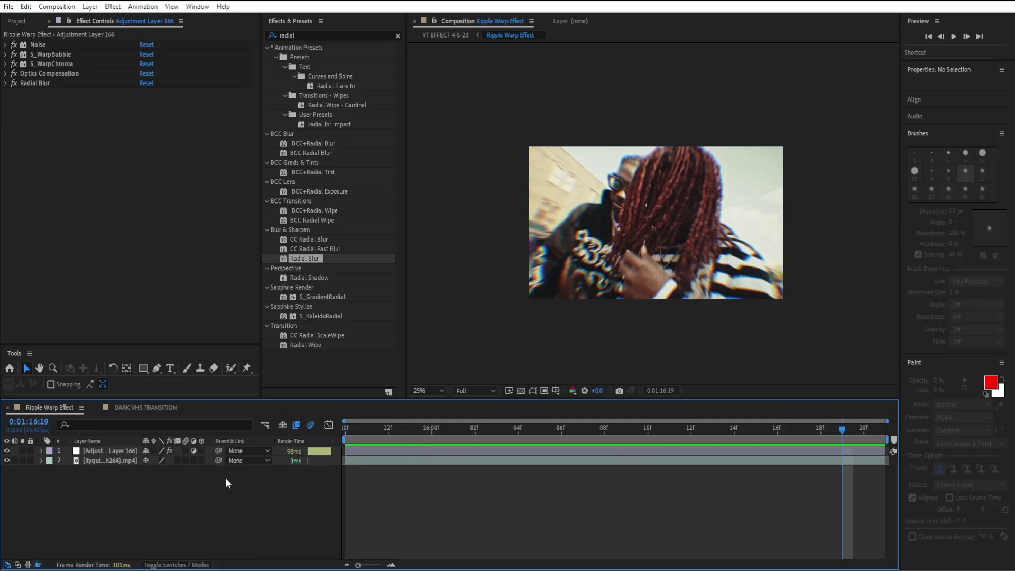
Create an adjustment layer and apply Blood Grit Flicker from User Presets > Grunge Anarchy > Grunge Flicker Essentials.
right_click(226, 491)
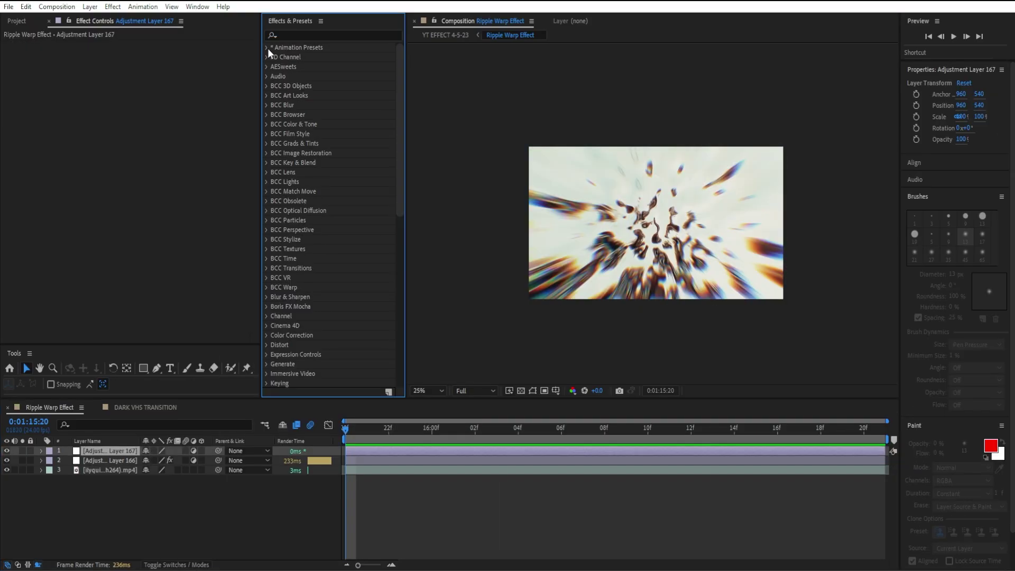
click(267, 48)
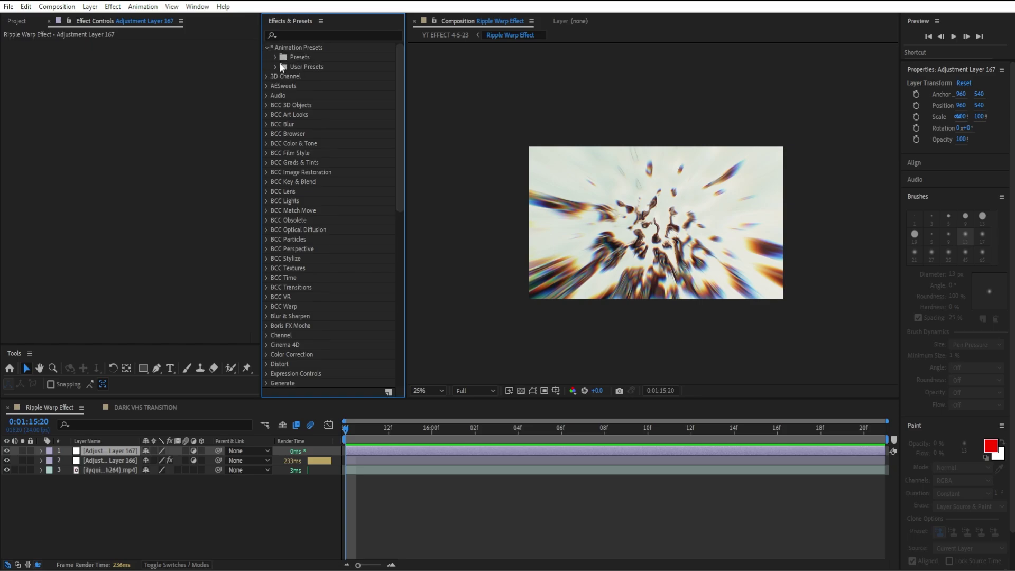
click(275, 67)
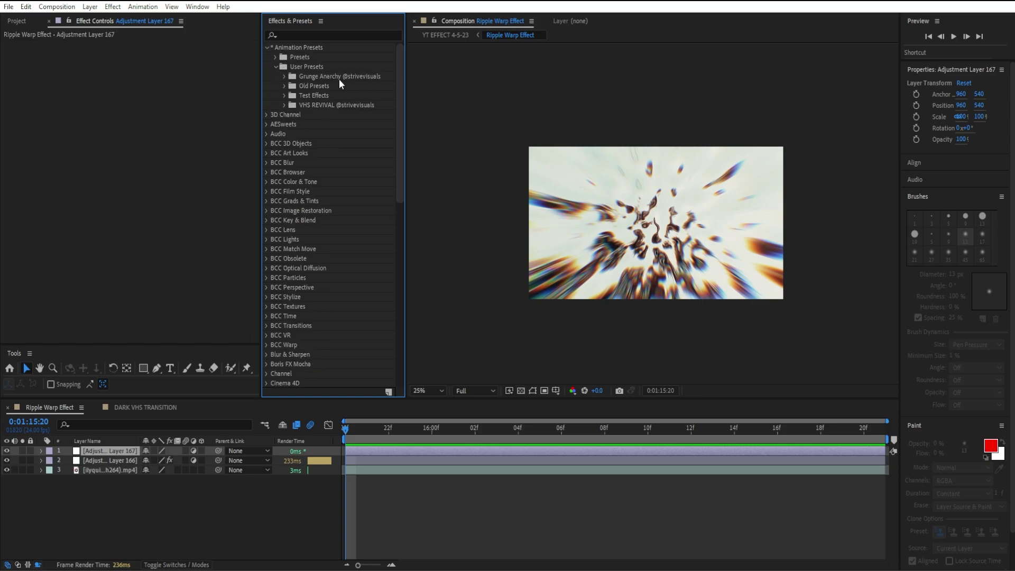
click(284, 76)
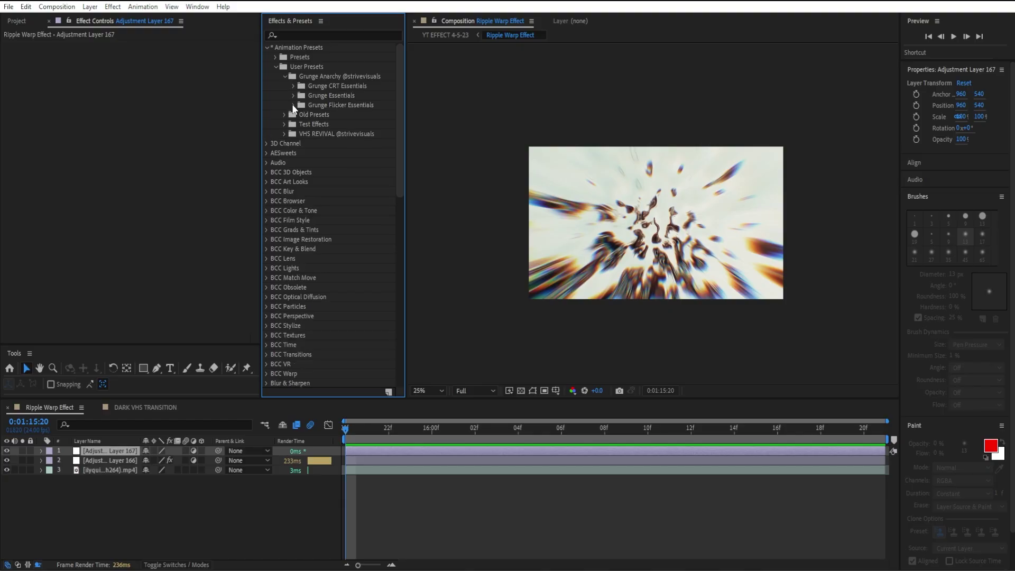
click(293, 105)
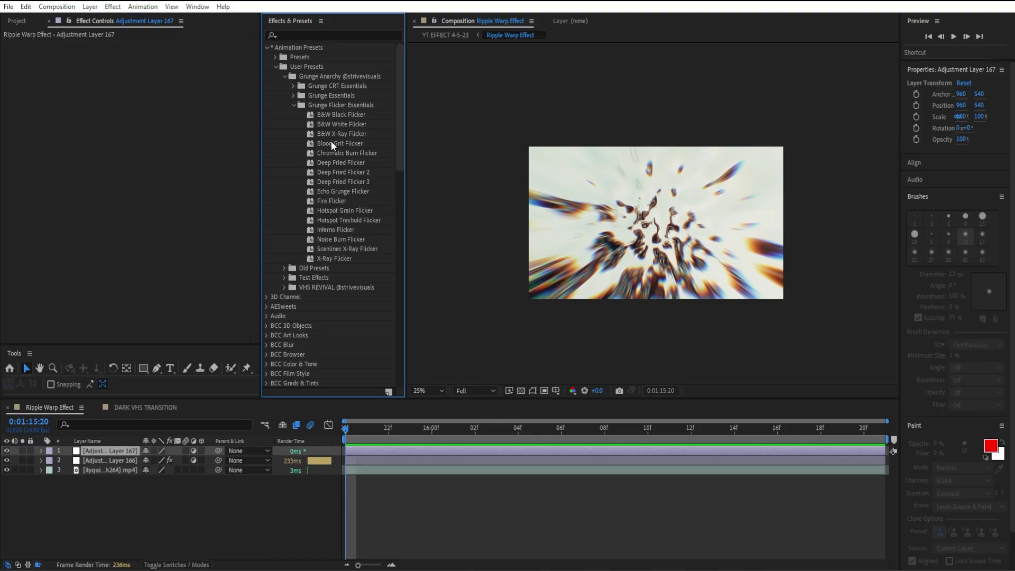
drag(331, 141, 430, 453)
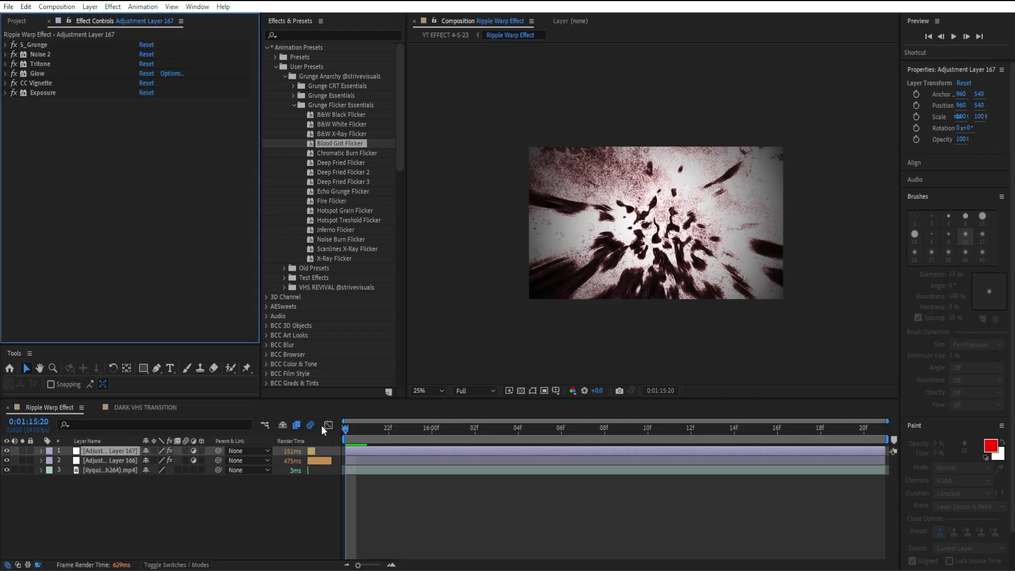
Preview the flicker, then move the current time to about 16:03.
key(space)
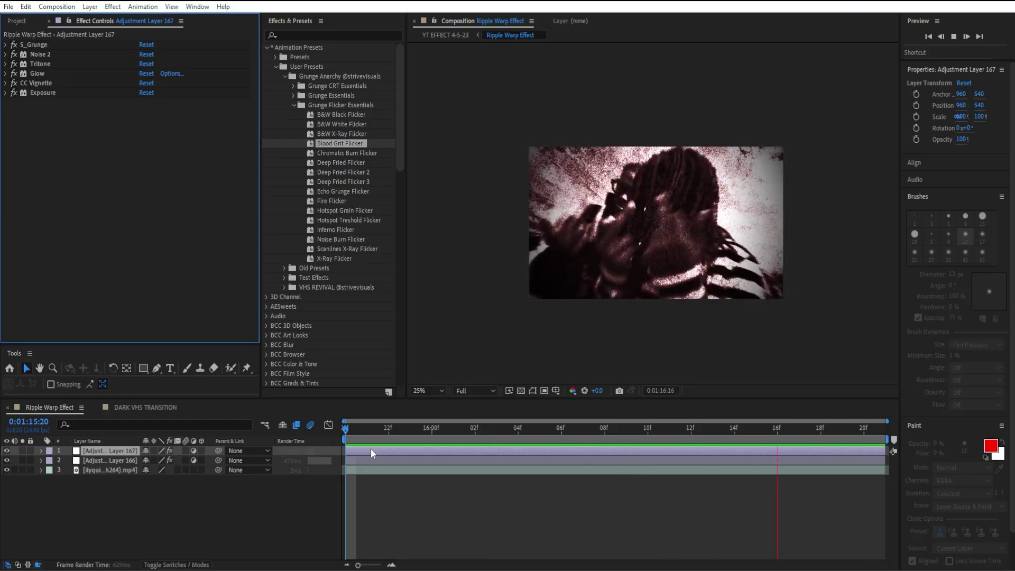
click(431, 428)
drag(422, 440, 497, 438)
Key the flicker layer's Opacity from 0% at 16:05 to 100% at 16:11 with easy ease.
key(t)
drag(148, 461, 106, 461)
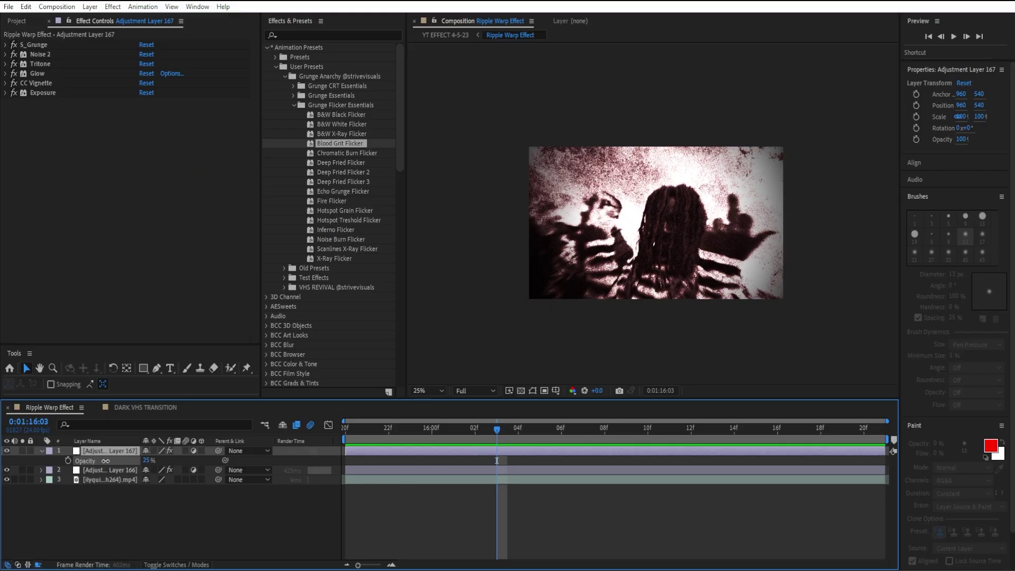
drag(499, 430, 540, 431)
click(69, 460)
drag(562, 433, 671, 437)
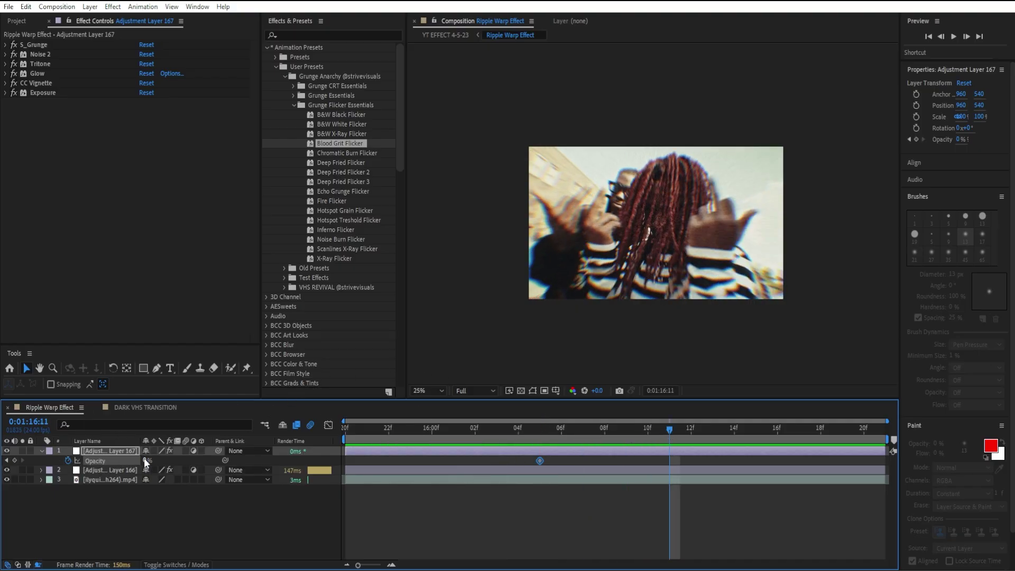
drag(146, 463, 199, 464)
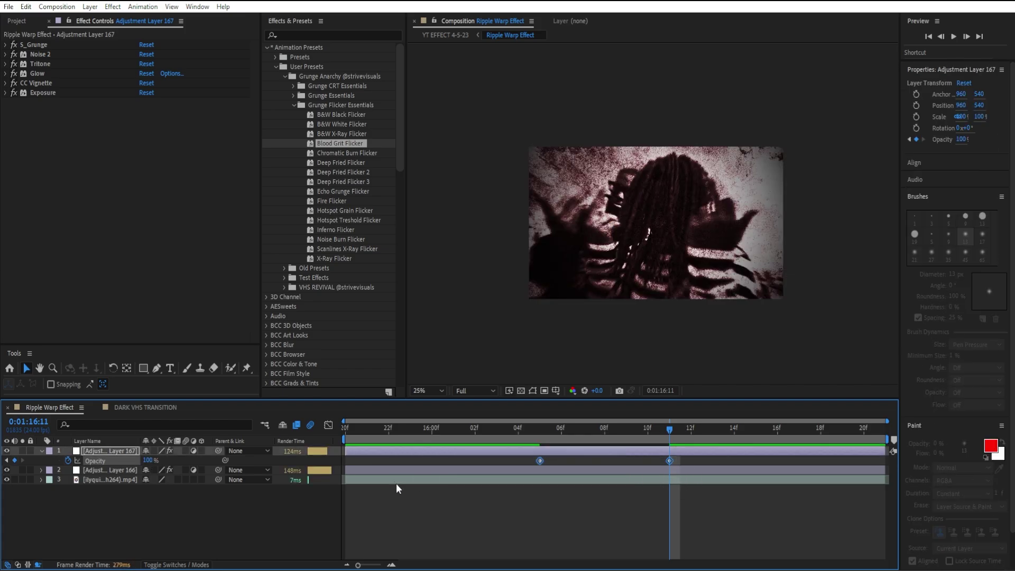
key(F9)
click(495, 487)
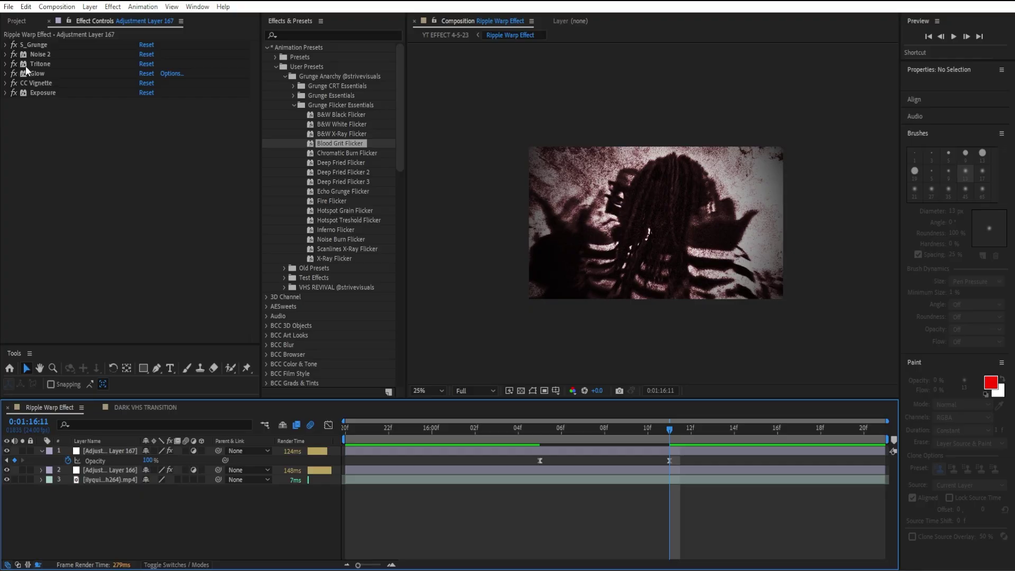
Set the Tritone Midtones colour to 6A8684 and Blend With Original to 34%.
click(4, 67)
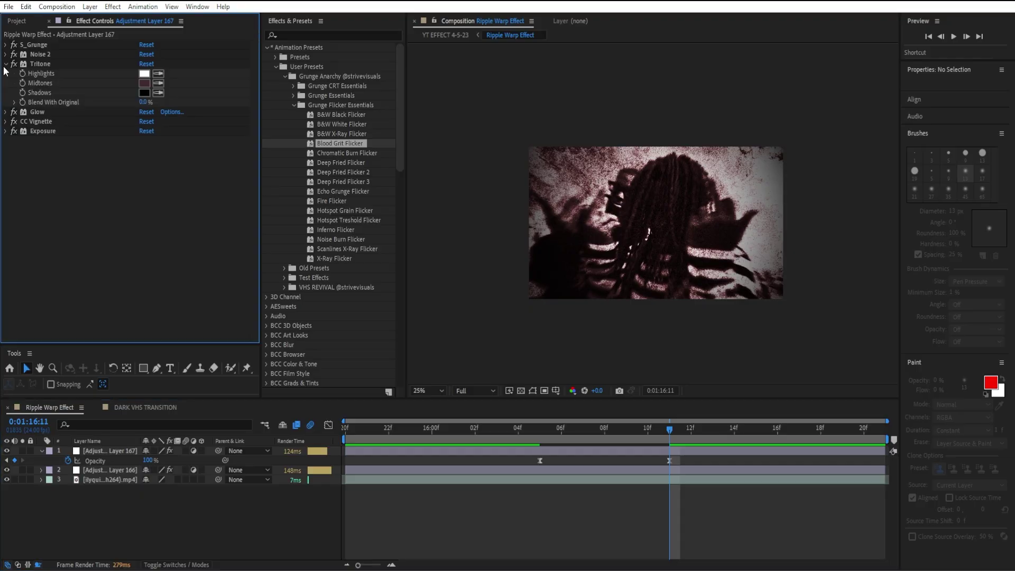
click(144, 83)
drag(338, 329, 333, 320)
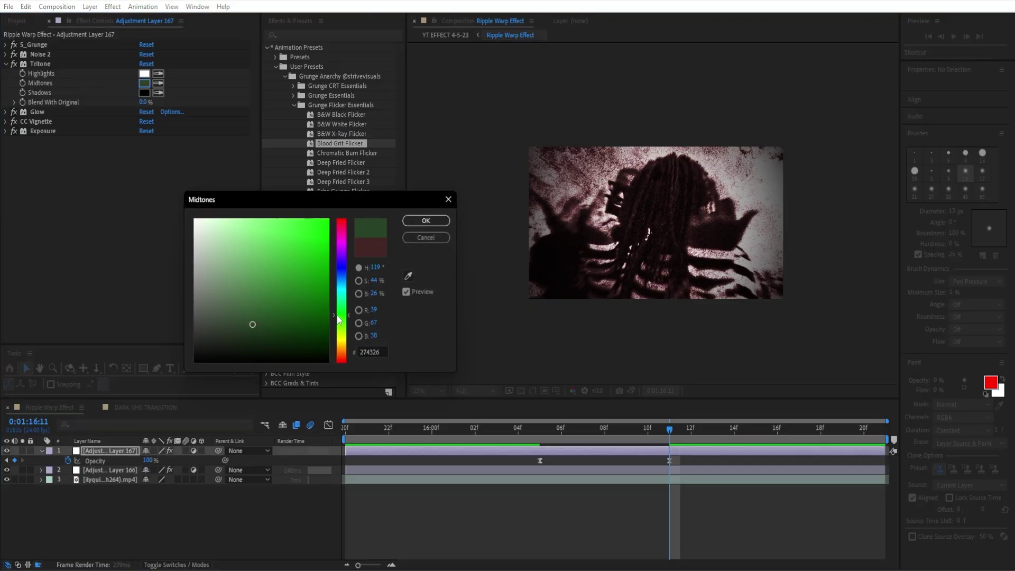
mouse_move(242, 321)
mouse_down()
mouse_move(220, 311)
mouse_move(201, 319)
mouse_move(222, 224)
mouse_move(231, 252)
mouse_move(221, 287)
mouse_up()
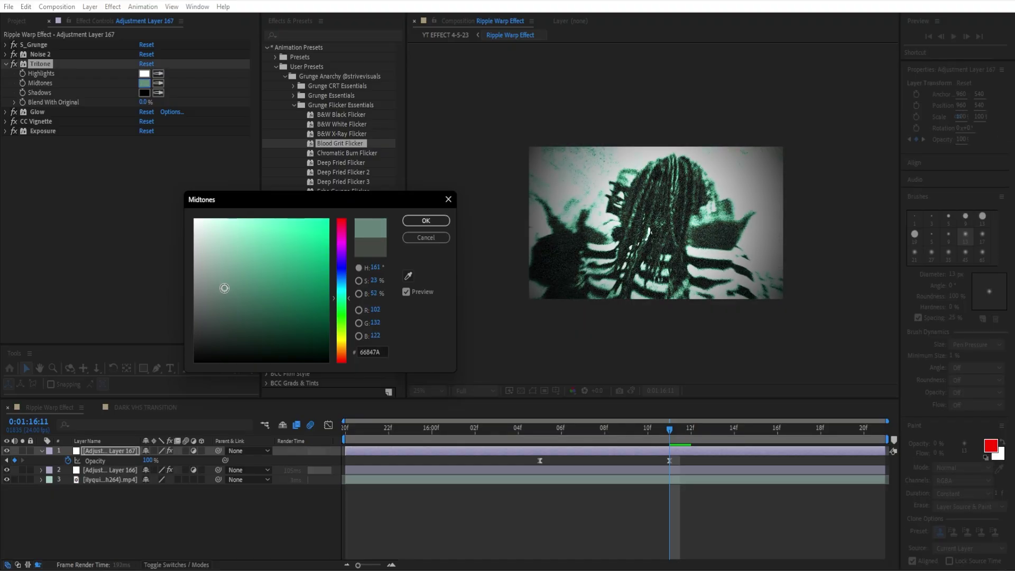
click(431, 227)
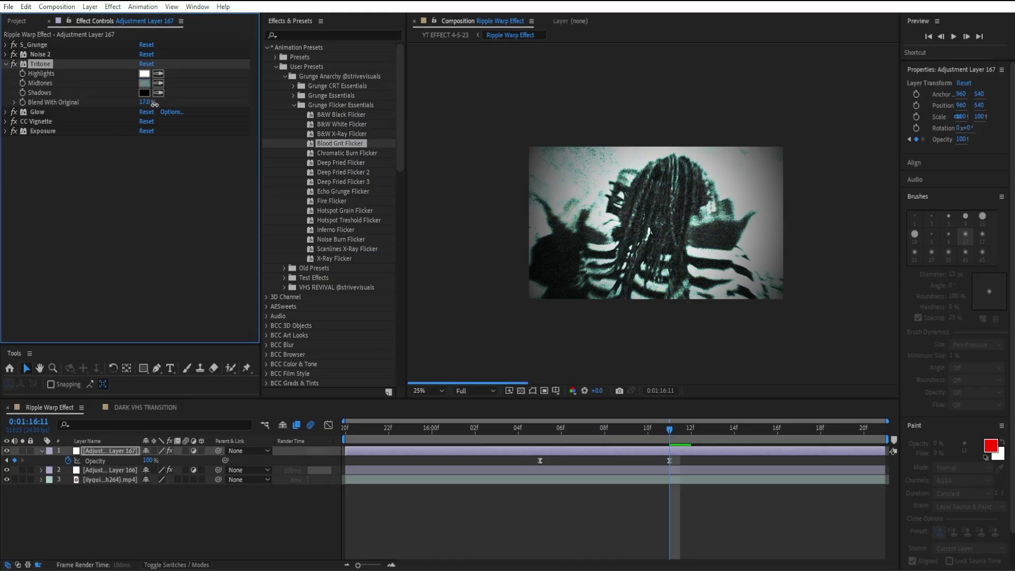
drag(147, 102, 164, 105)
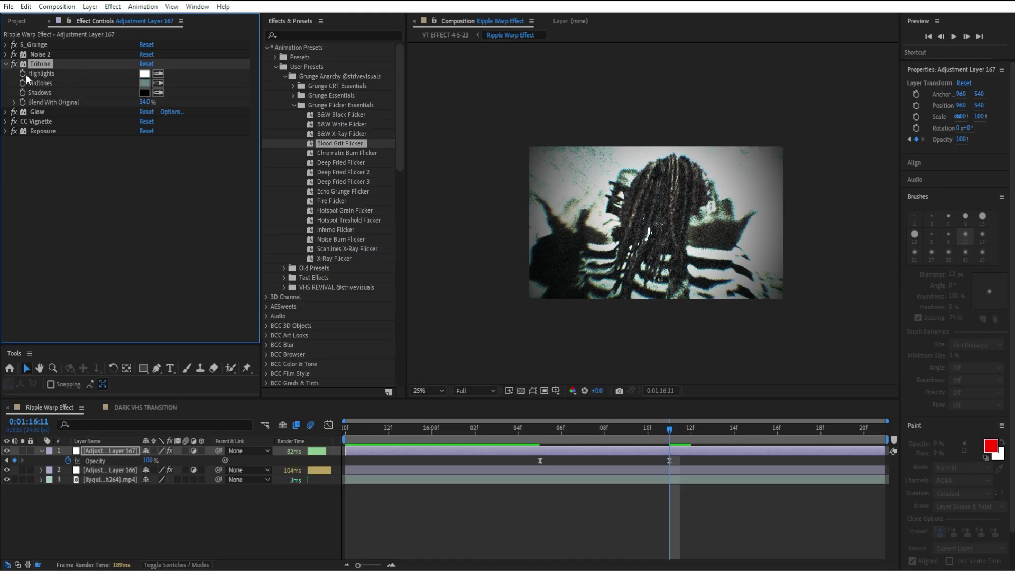
click(7, 64)
Move the 0% Opacity keyframe earlier to about 16:01 and preview the revised fade-in.
click(540, 460)
key(Page_Up)
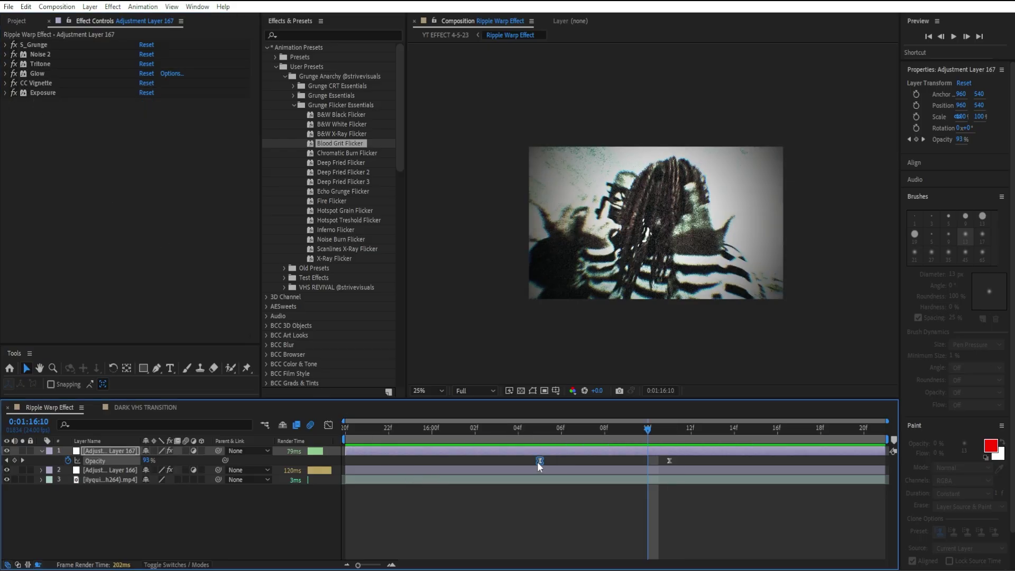
drag(530, 462, 455, 458)
right_click(462, 455)
click(455, 430)
key(space)
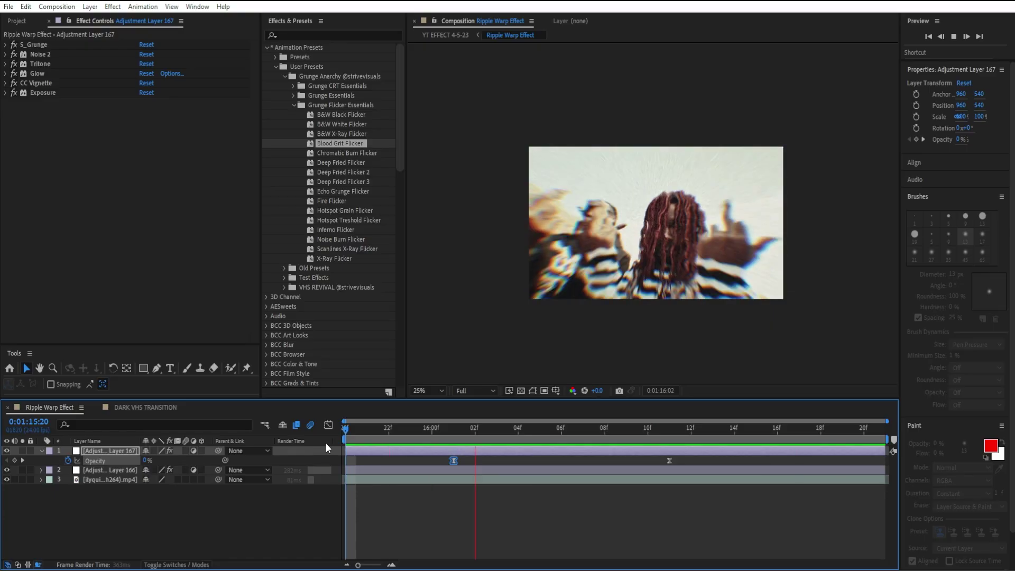